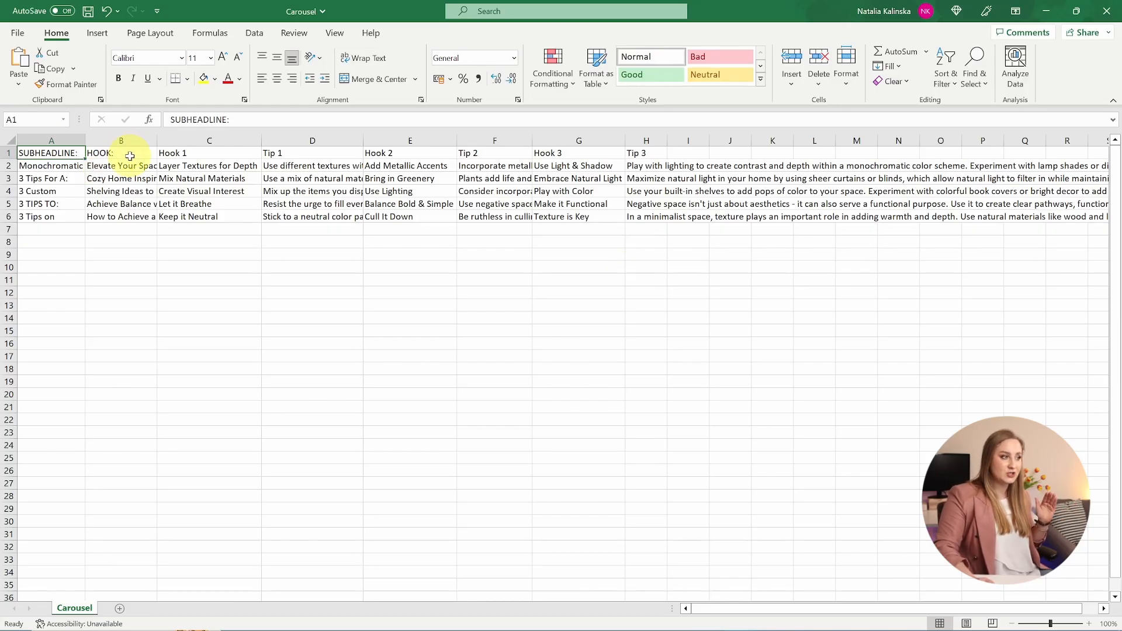
Inspect the Hook 1 heading and the first entry under Tip 1 in the Carousel spreadsheet
click(199, 155)
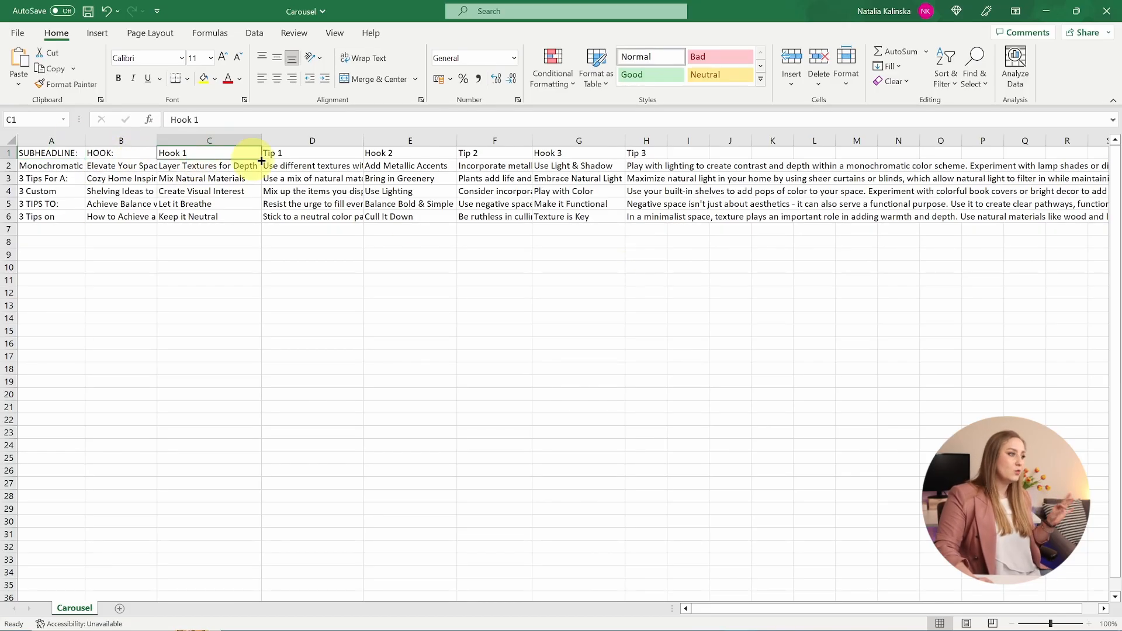
click(324, 165)
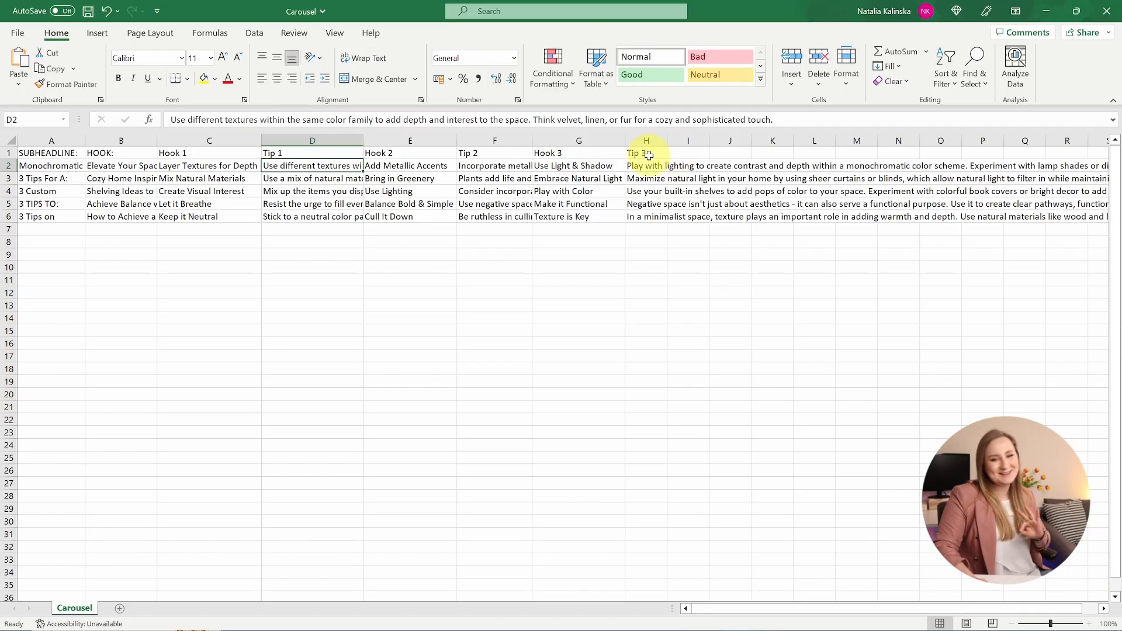
Switch to the ChatGPT conversation and review the tip 1 prompts for a snappy carousel headline and 3 further tips of 20-25 words
key(alt+Tab)
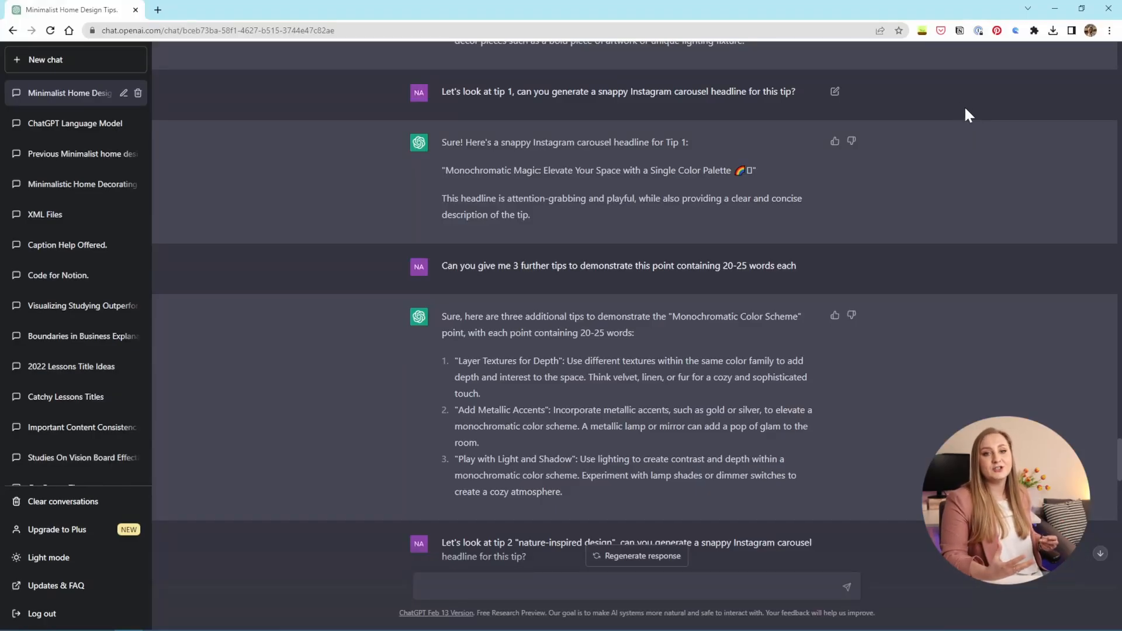
scroll(963, 105, down, 9)
scroll(963, 210, up, 8)
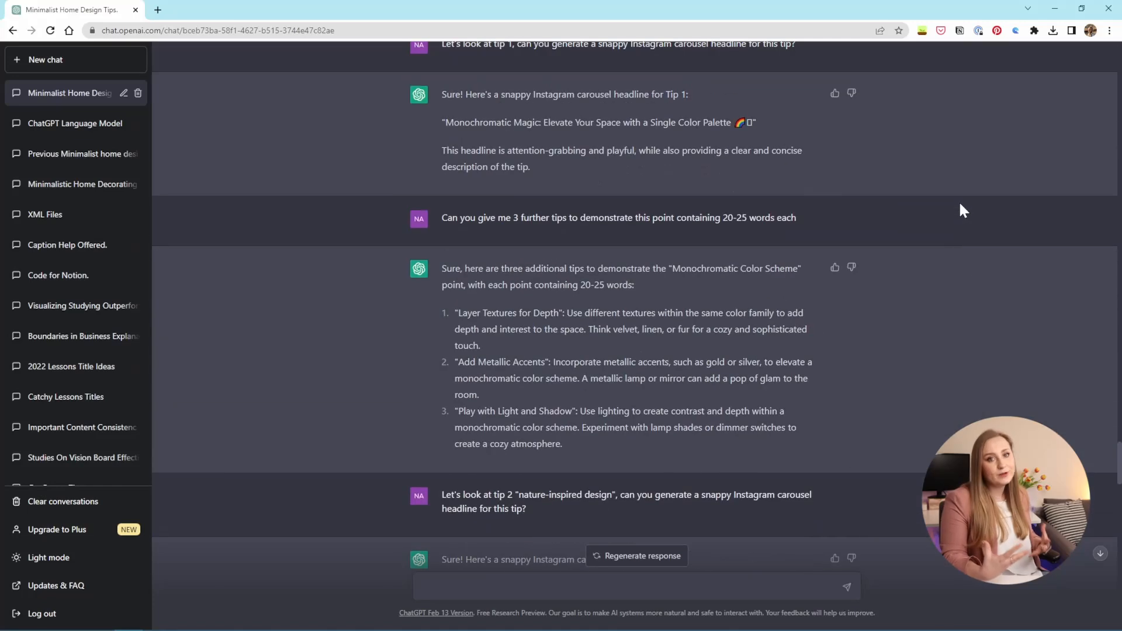
scroll(963, 211, up, 2)
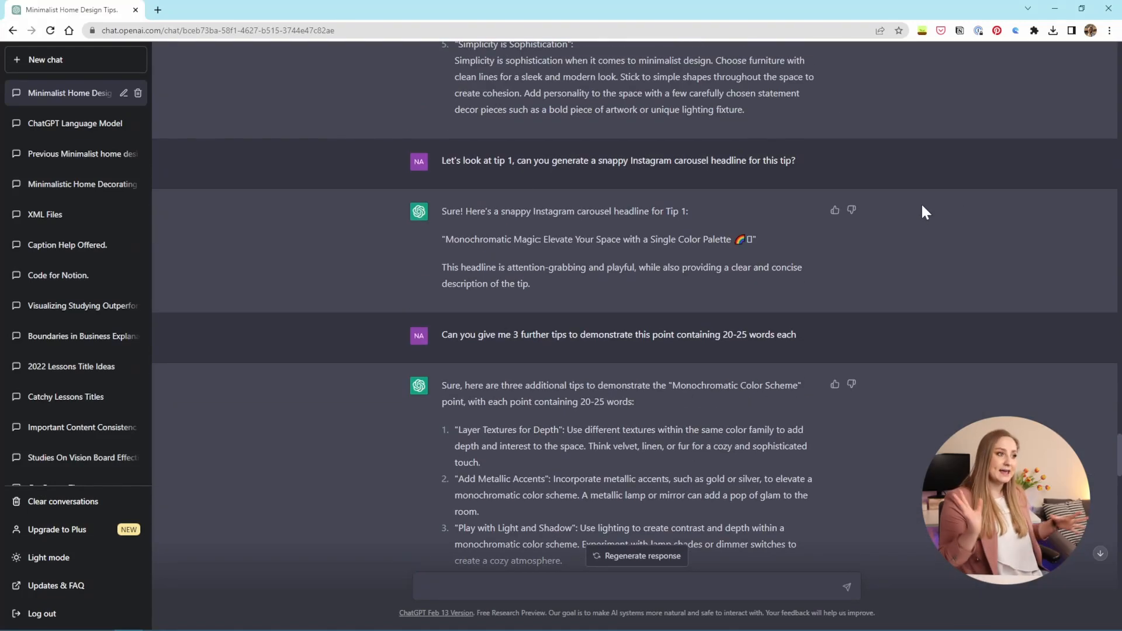
drag(440, 160, 798, 162)
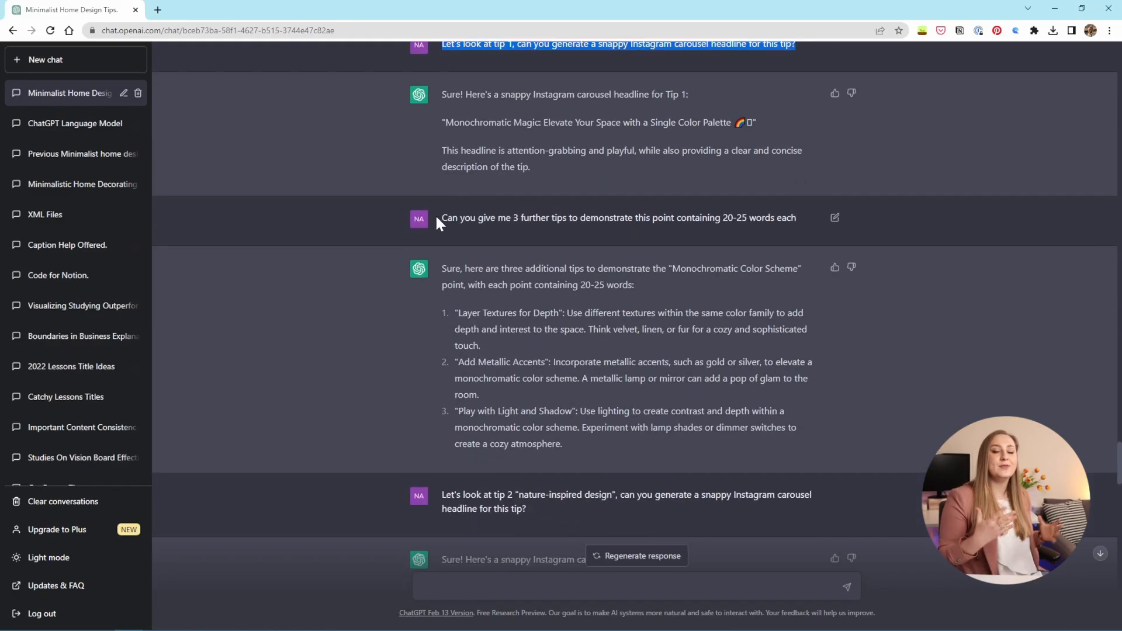
drag(440, 216, 806, 215)
scroll(806, 215, up, 2)
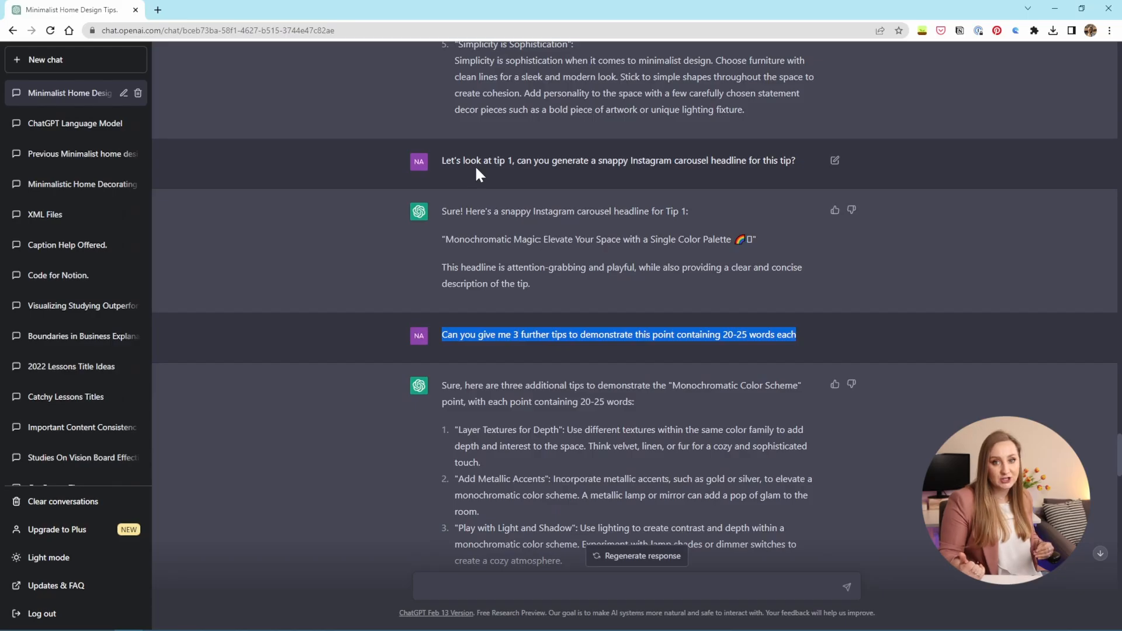
scroll(666, 197, down, 2)
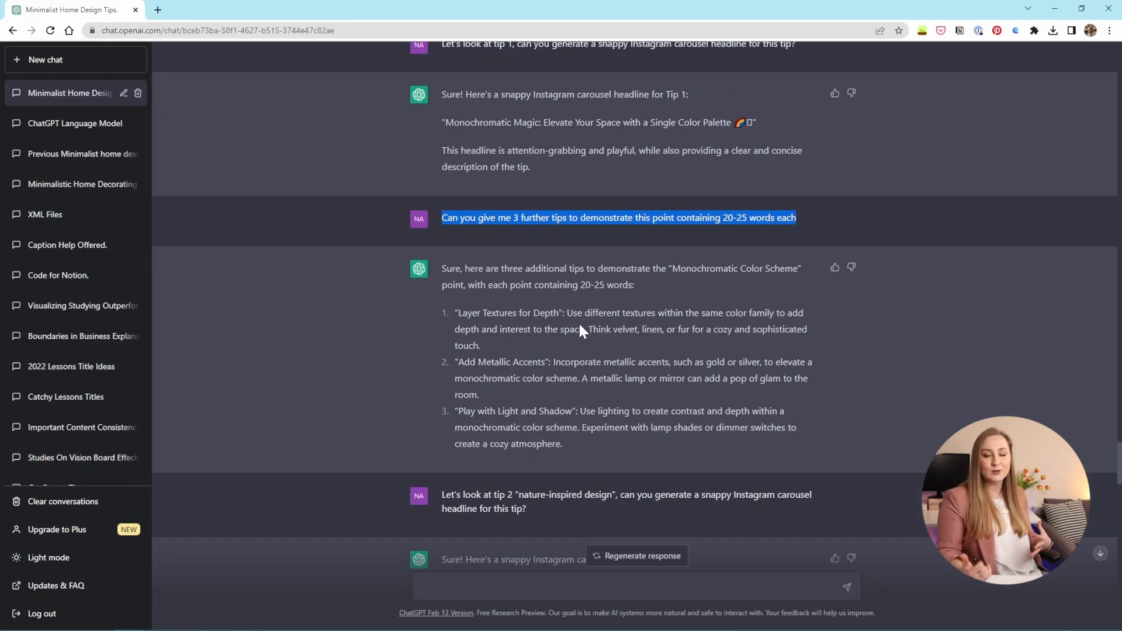
Review the "nature-inspired design" prompts asking for a carousel headline, 3 shorter hooks and 3 further tips based on the chosen hook
scroll(526, 327, down, 2)
drag(441, 372, 526, 392)
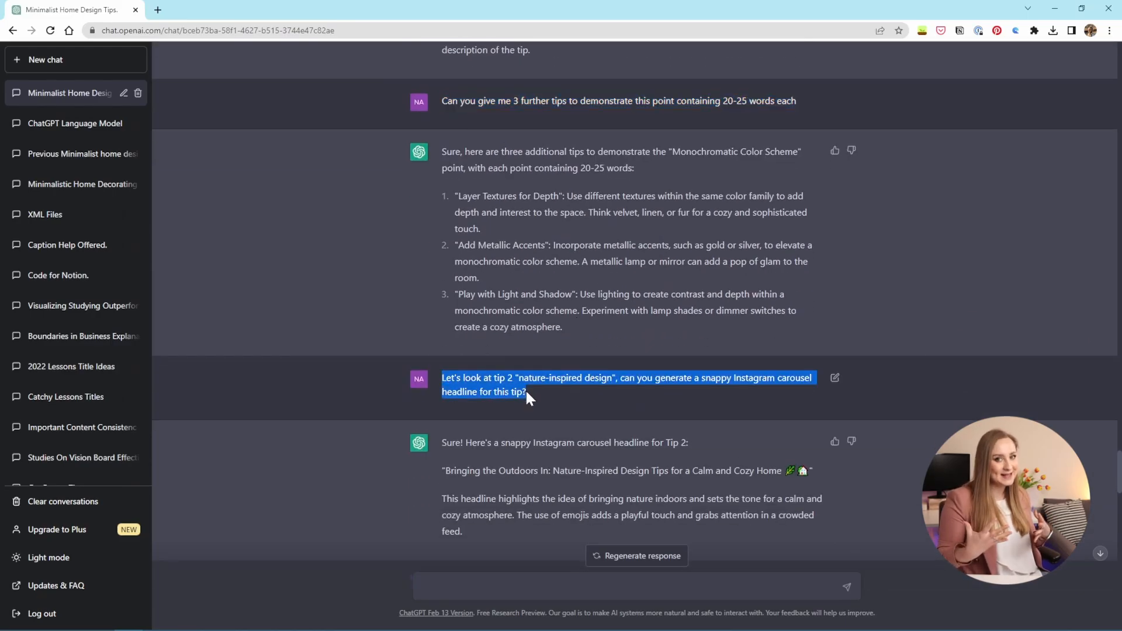
scroll(540, 394, down, 4)
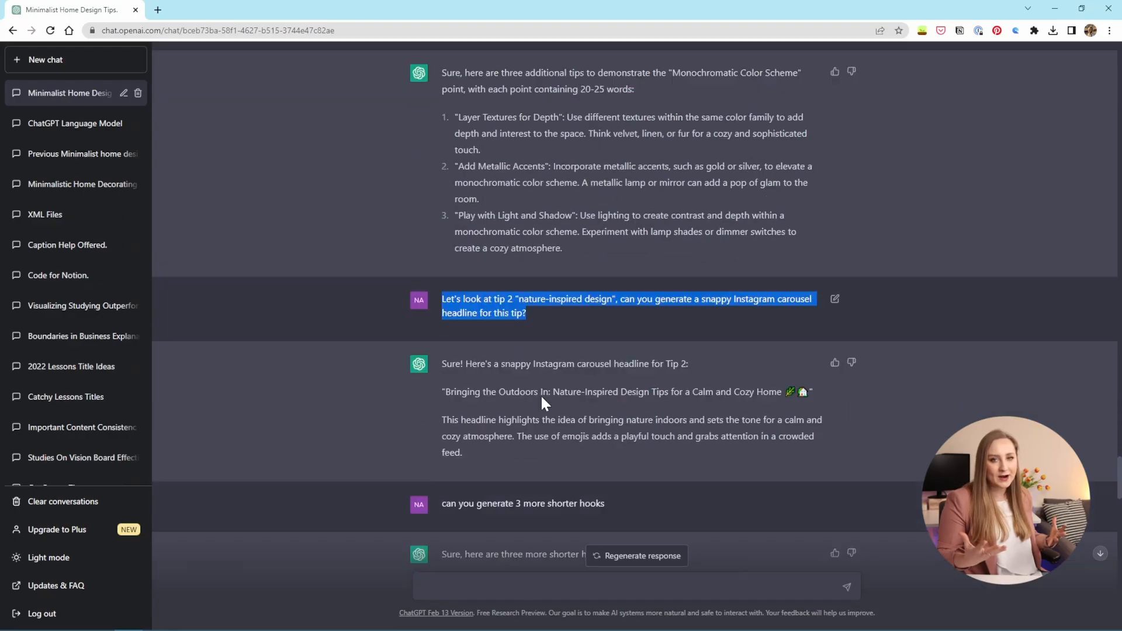
drag(438, 351, 613, 351)
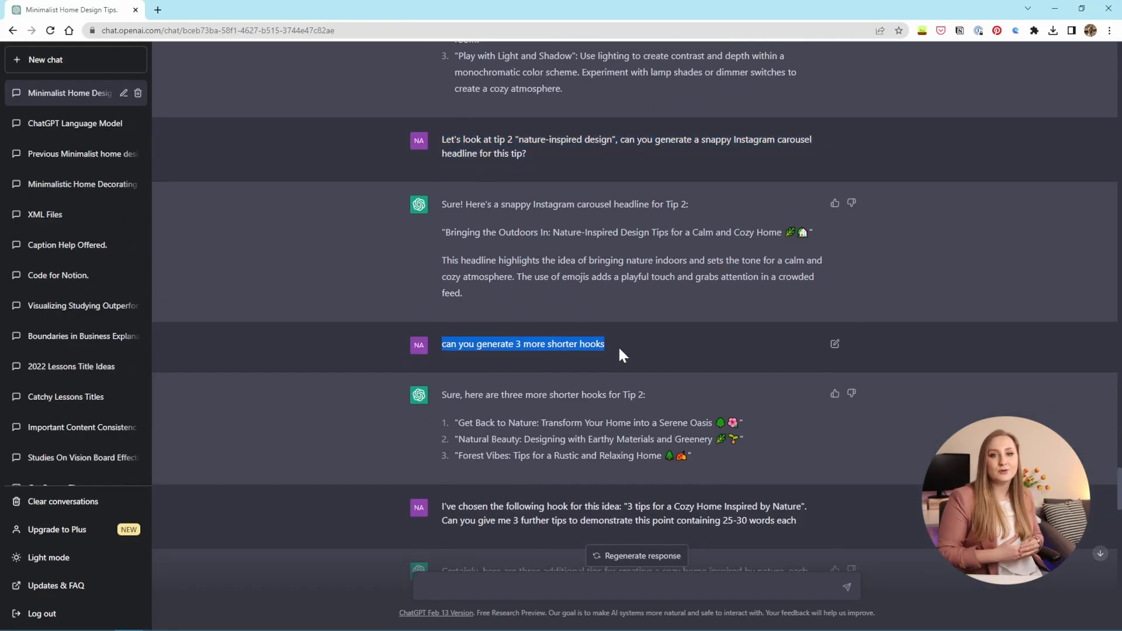
scroll(618, 346, down, 4)
drag(438, 275, 468, 277)
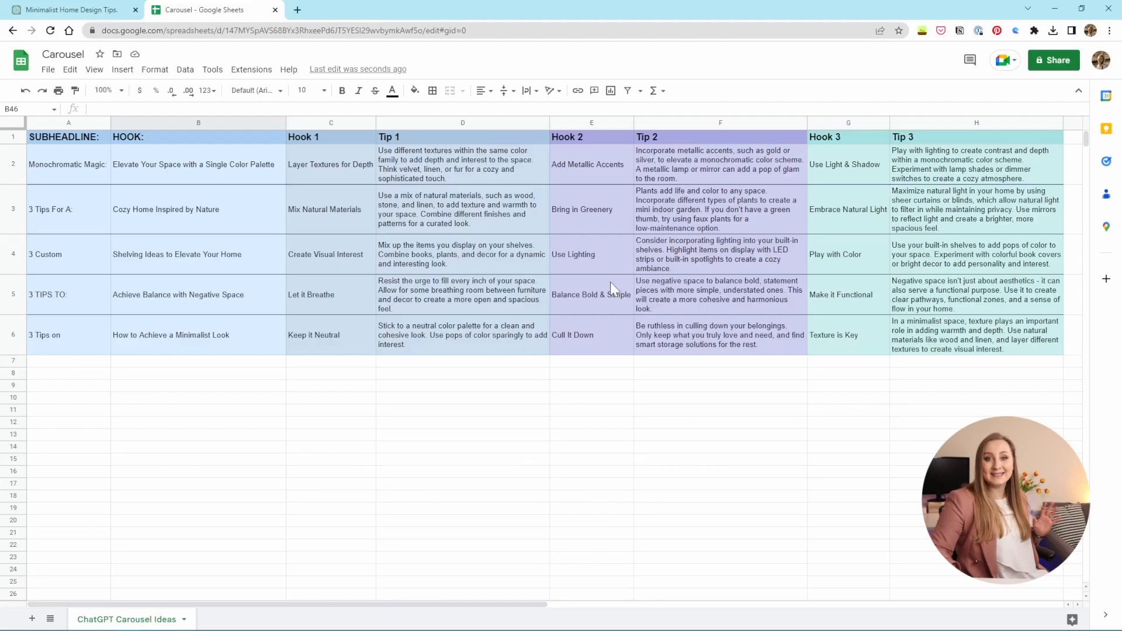
Download the Carousel Google Sheets spreadsheet as a comma-separated values (.csv) file
click(46, 72)
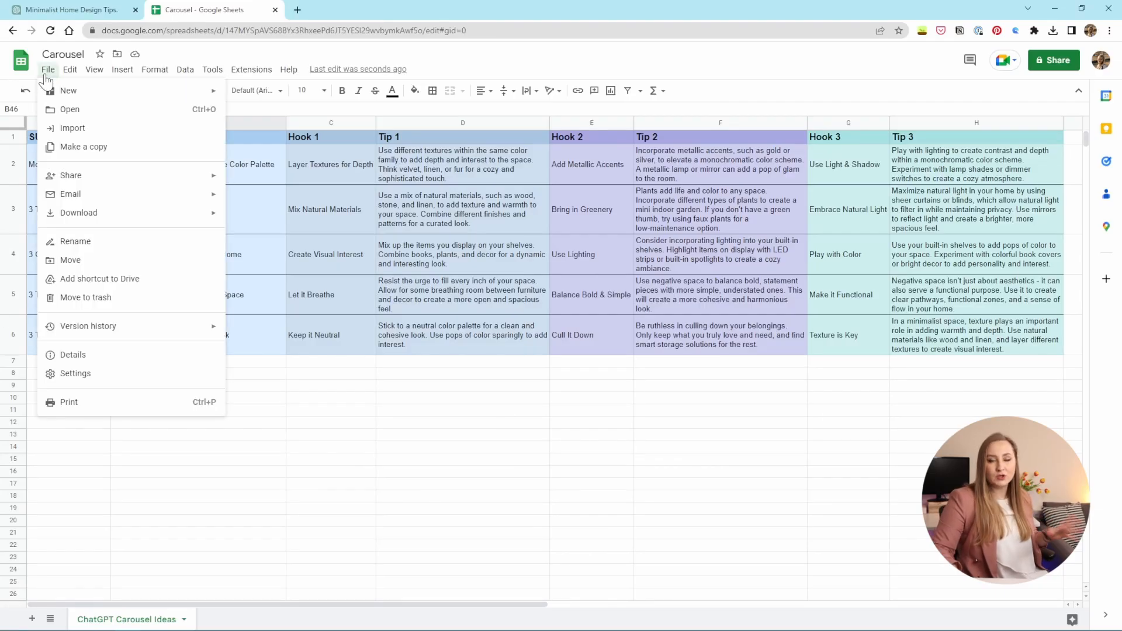
mouse_move(104, 215)
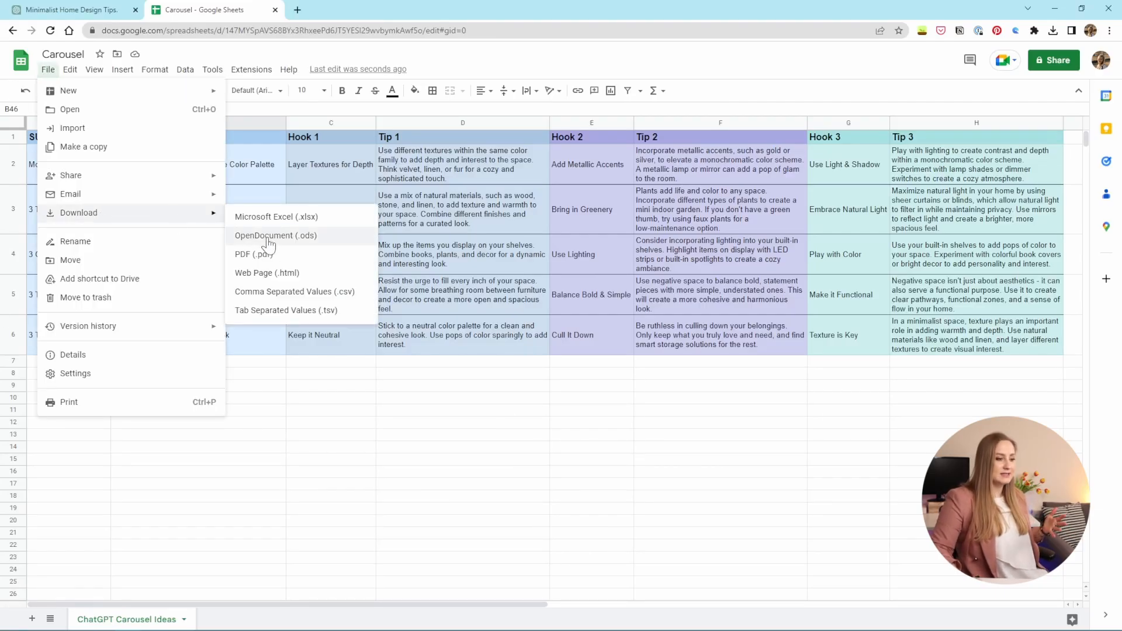
click(288, 292)
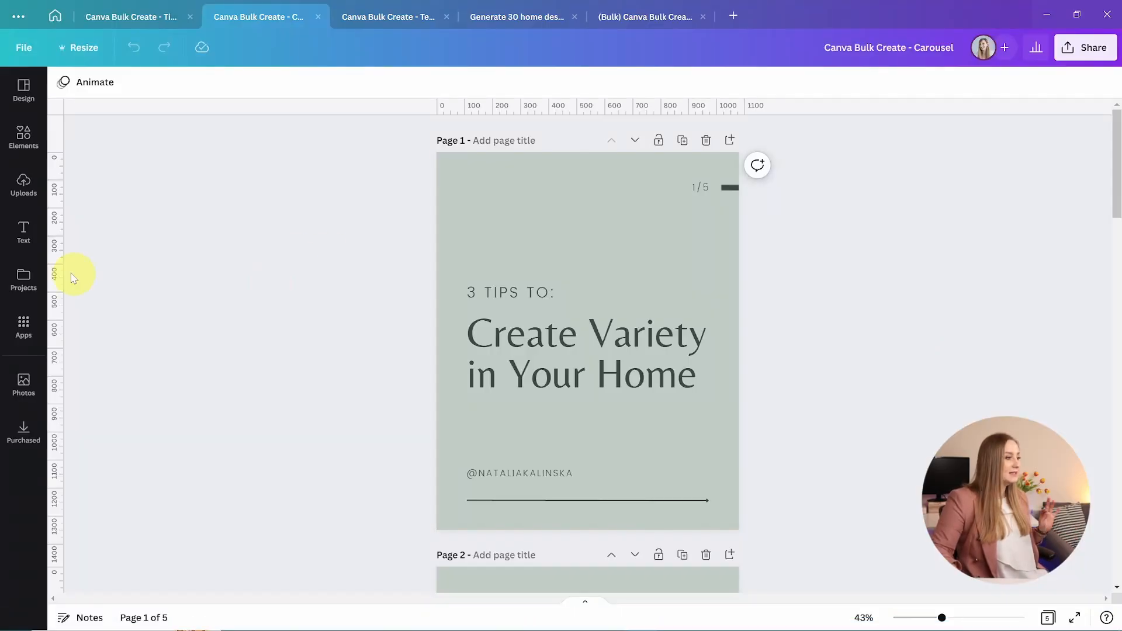
In the Canva carousel design, start Bulk create and upload the Carousel CSV file from the Desktop as its data
click(23, 326)
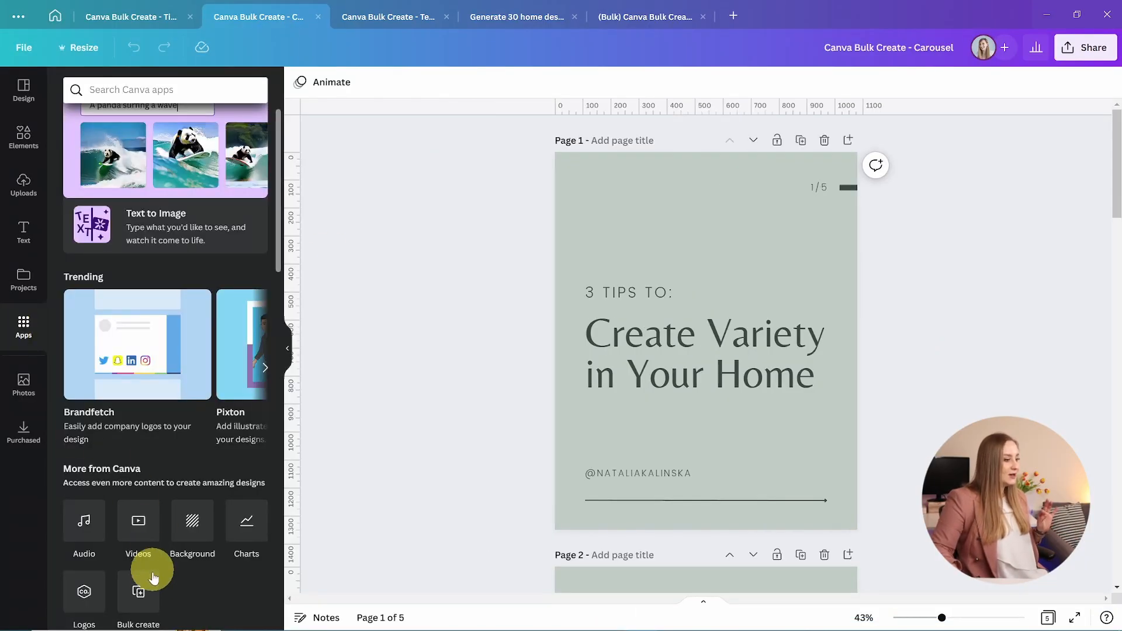
click(146, 591)
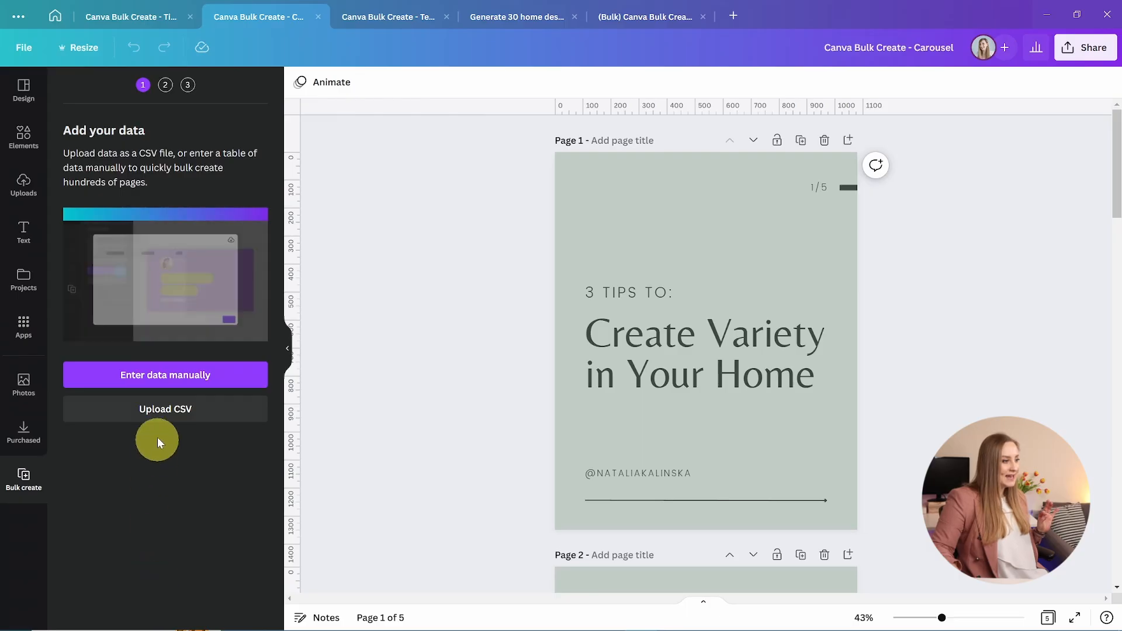
click(160, 414)
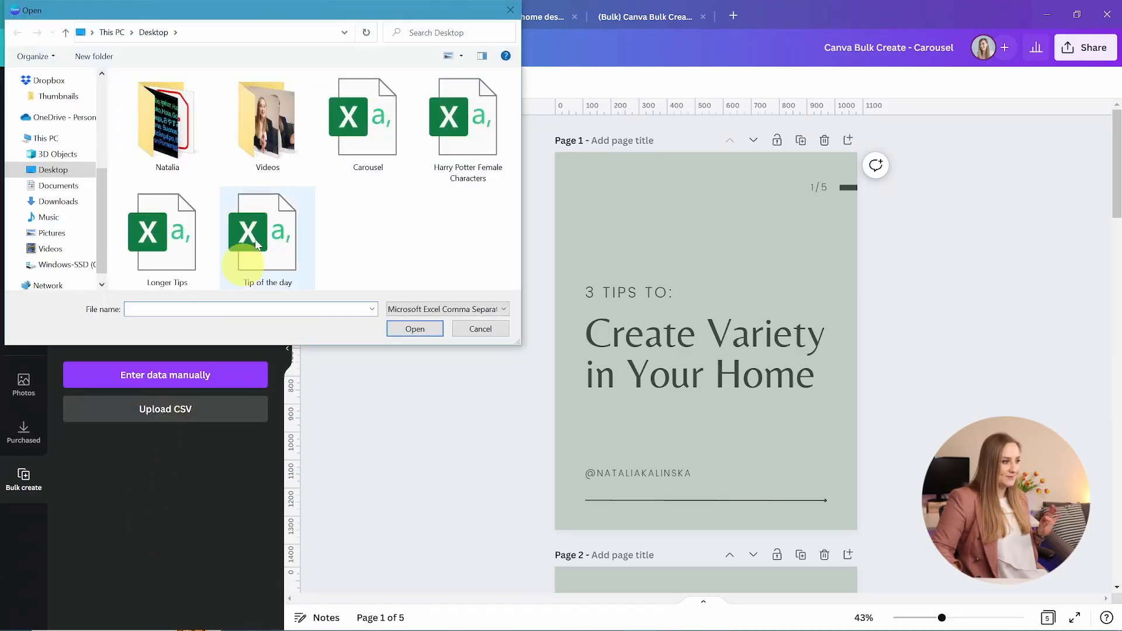
double_click(357, 129)
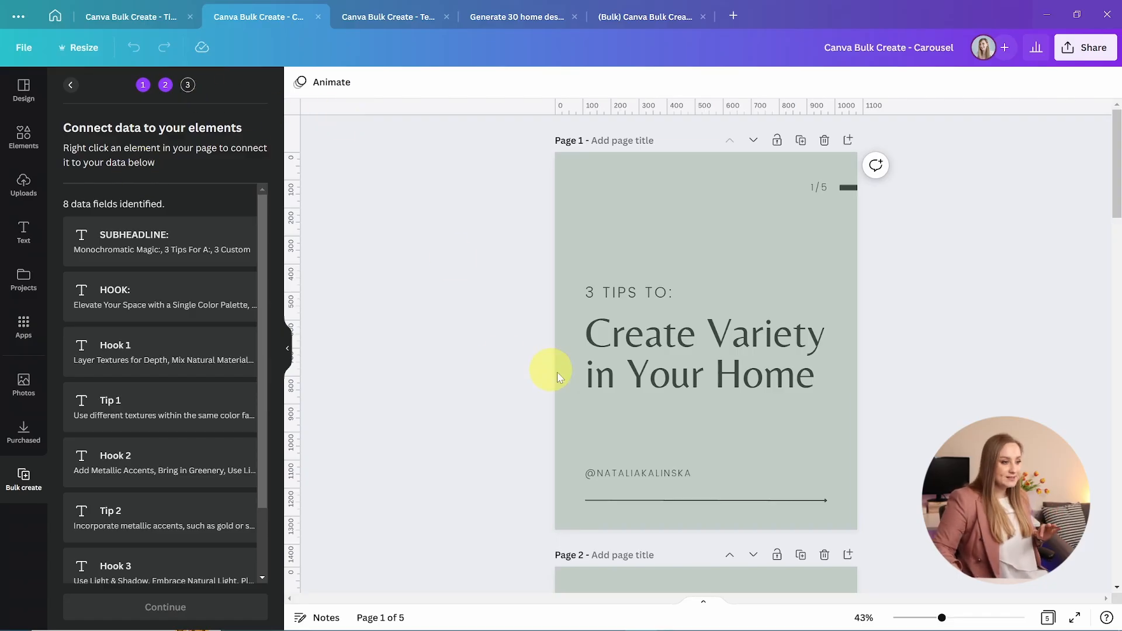
On page 1, connect the "3 TIPS TO:" text to the SUBHEADLINE: data field and the large title to HOOK:
click(634, 300)
right_click(634, 299)
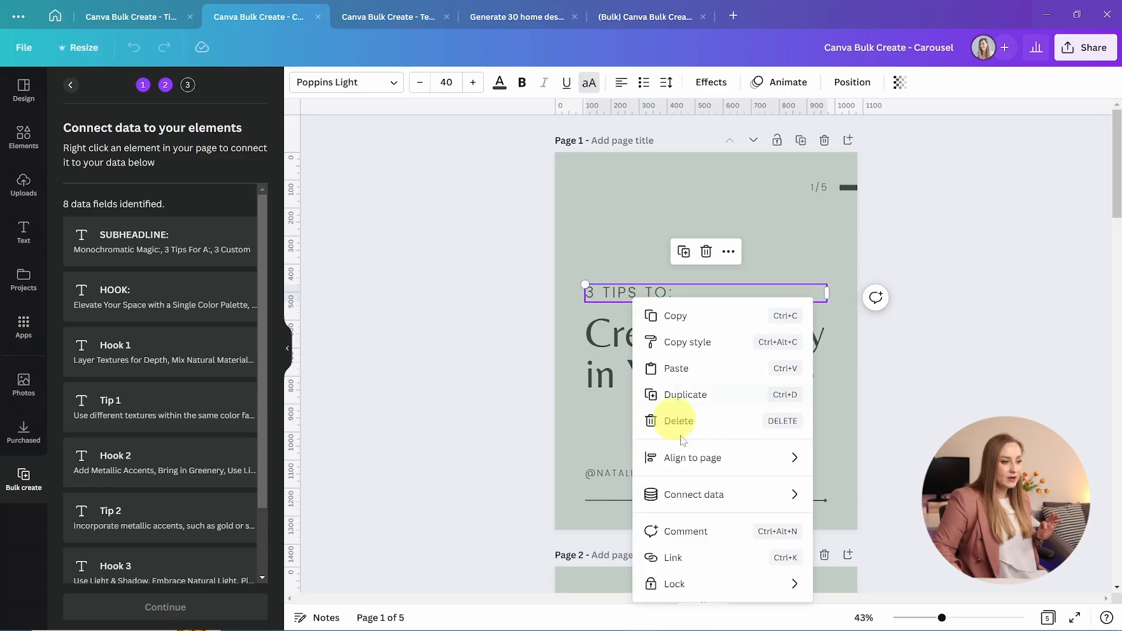
mouse_move(704, 506)
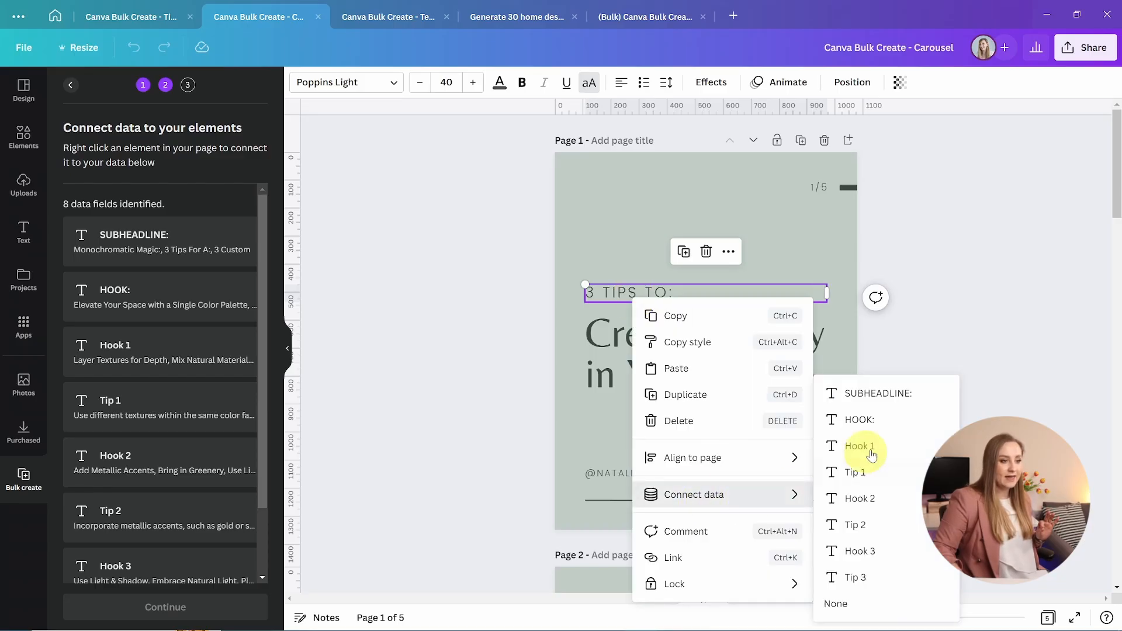
click(879, 393)
click(633, 360)
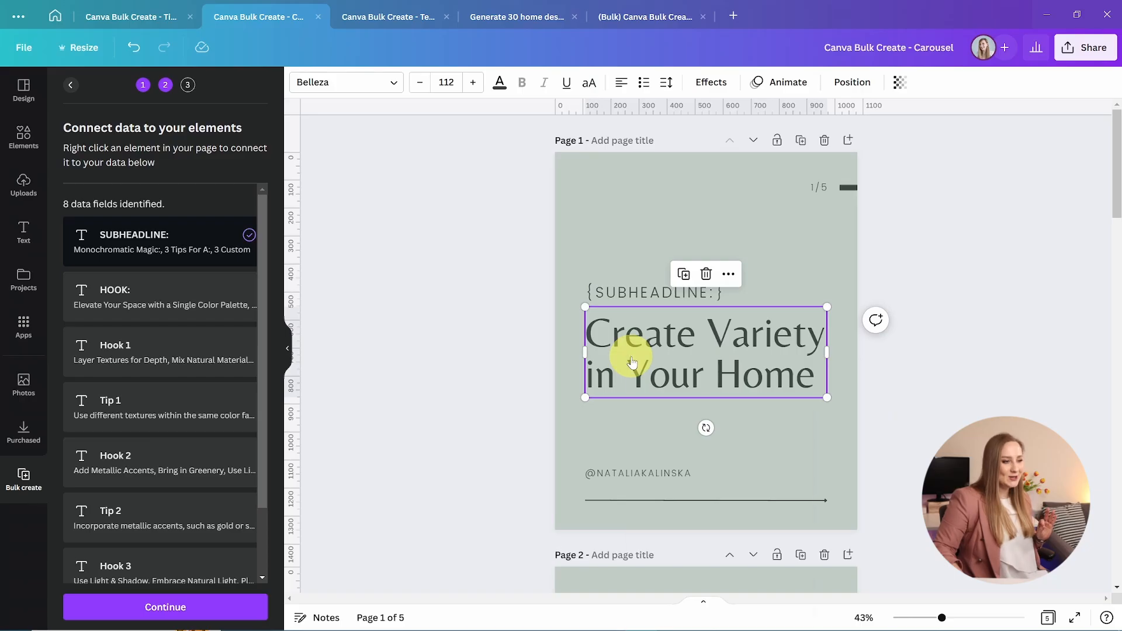
right_click(633, 361)
mouse_move(706, 523)
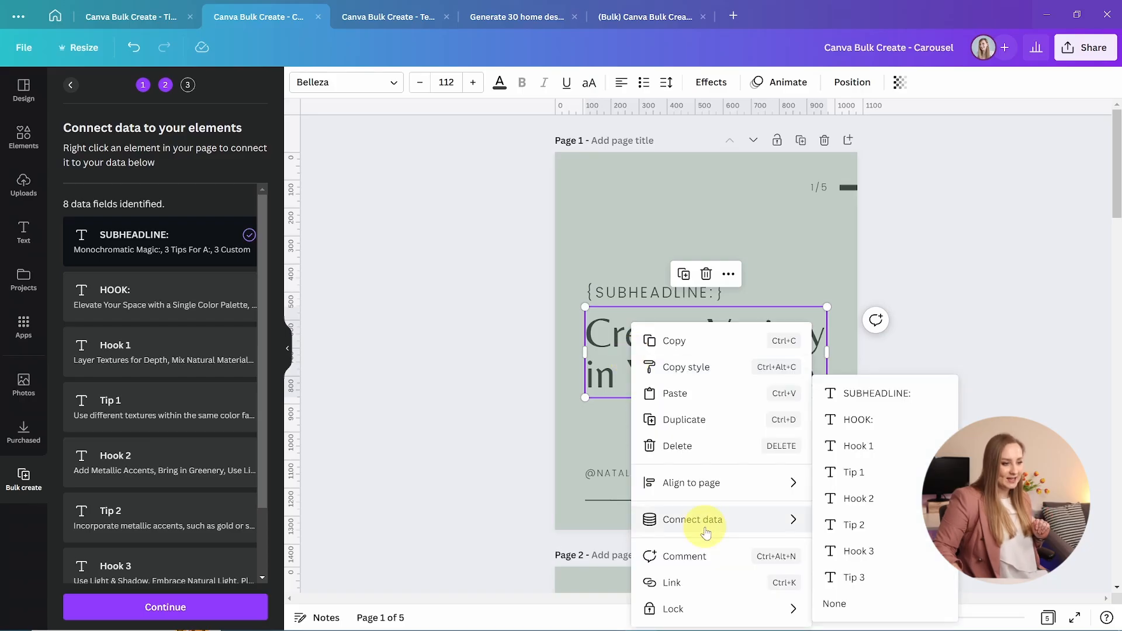
click(881, 427)
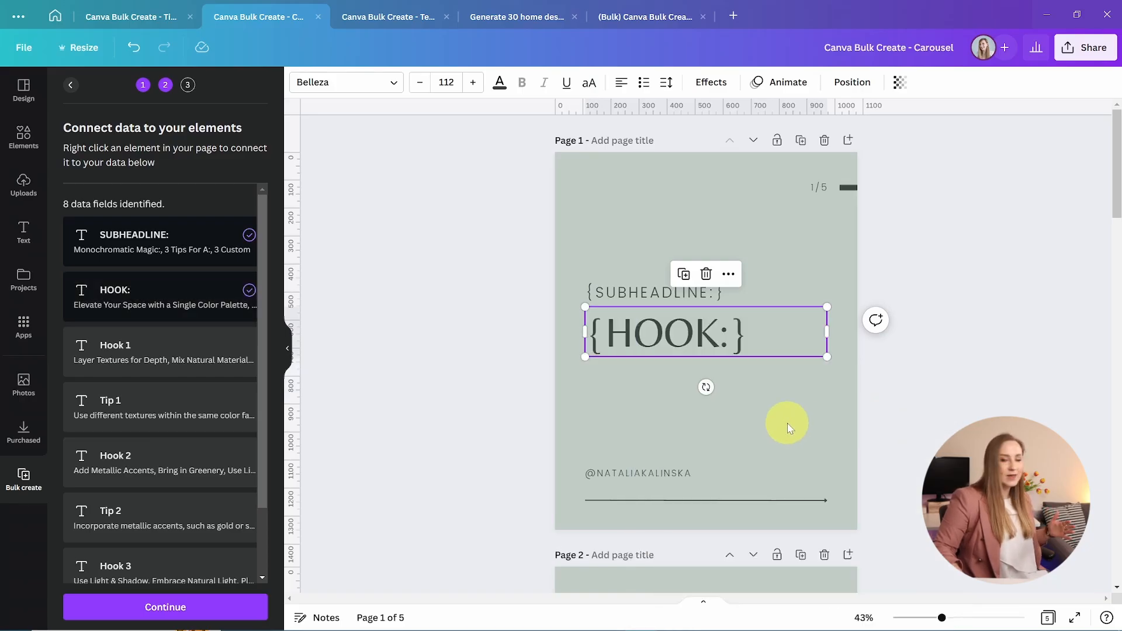
On page 2, connect the "TEXTURIZE" heading to the Hook 1 data field and the paragraph below it to Tip 1
scroll(787, 423, down, 7)
click(710, 453)
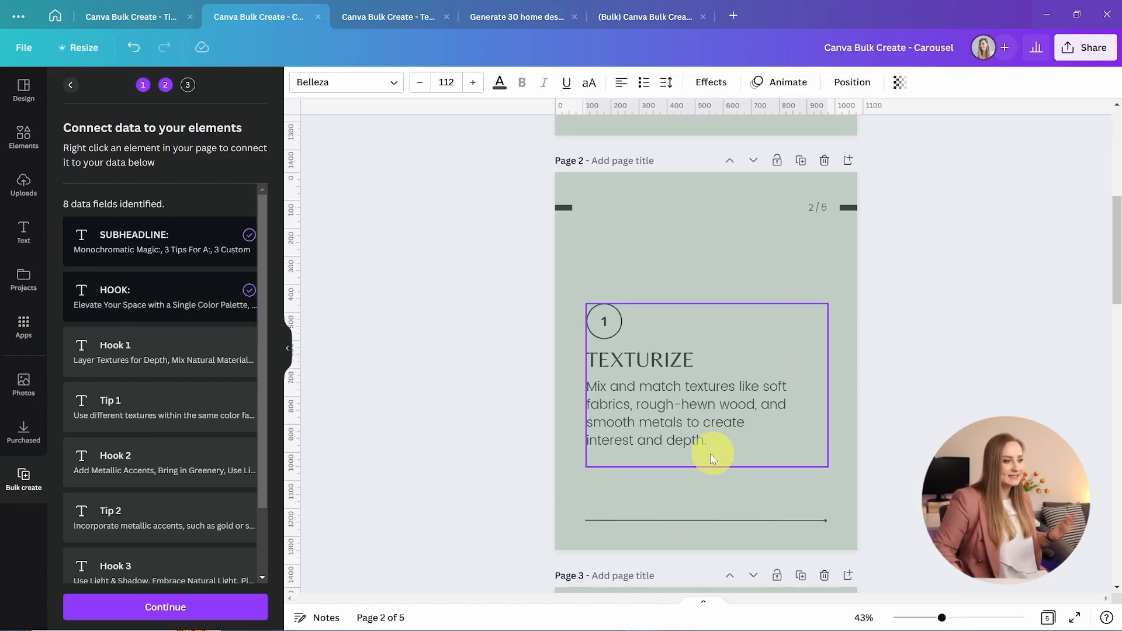
click(650, 365)
right_click(650, 365)
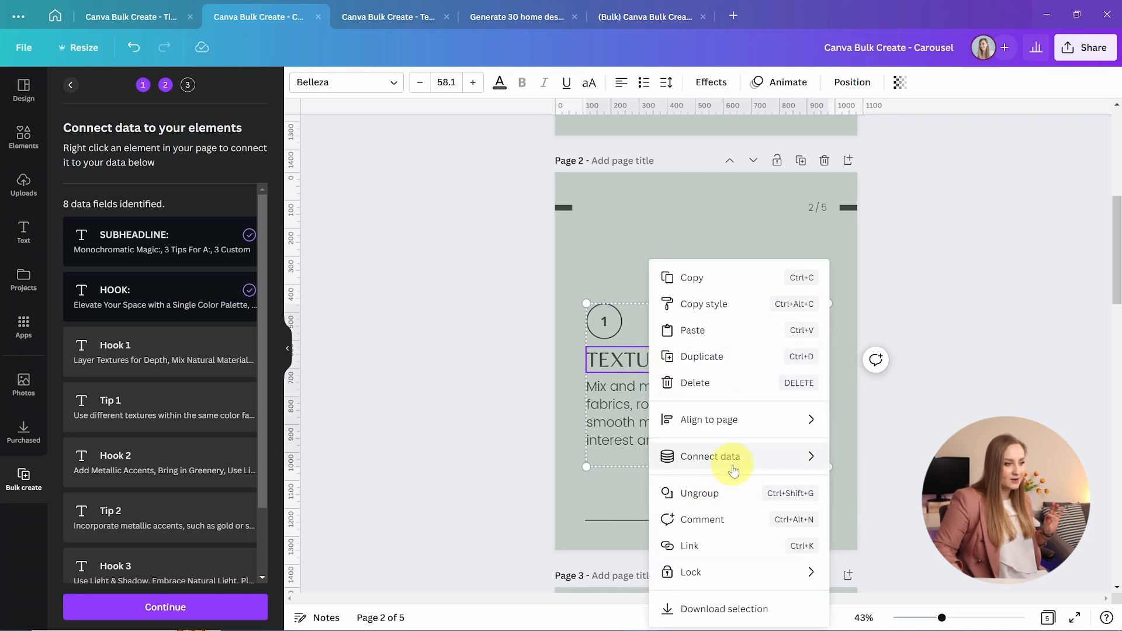
mouse_move(839, 455)
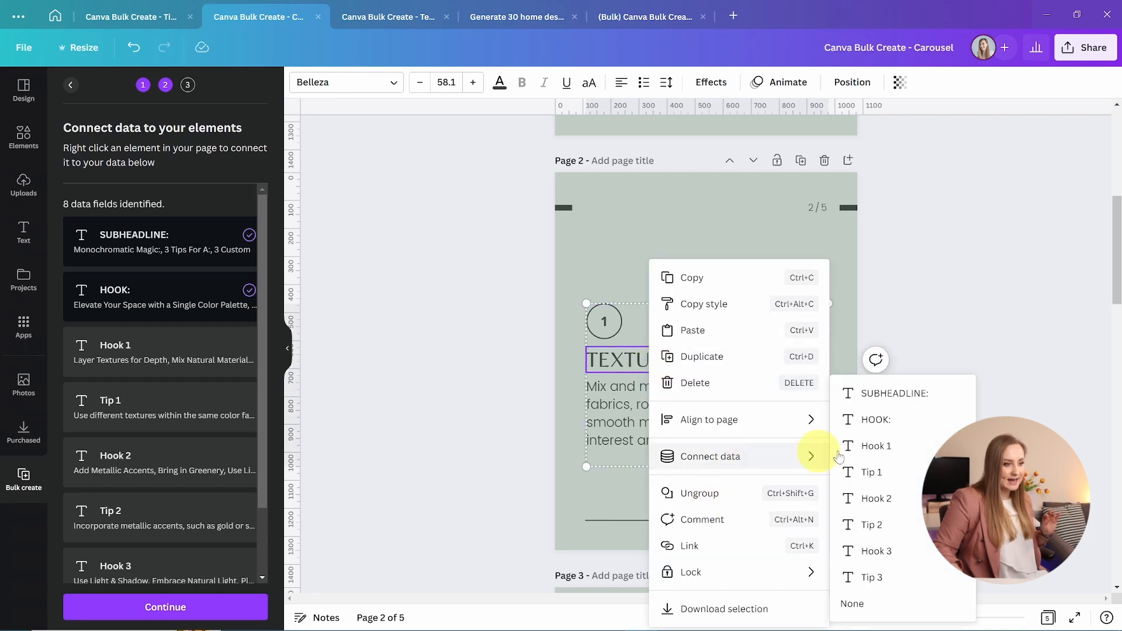
click(881, 453)
right_click(664, 421)
mouse_move(762, 446)
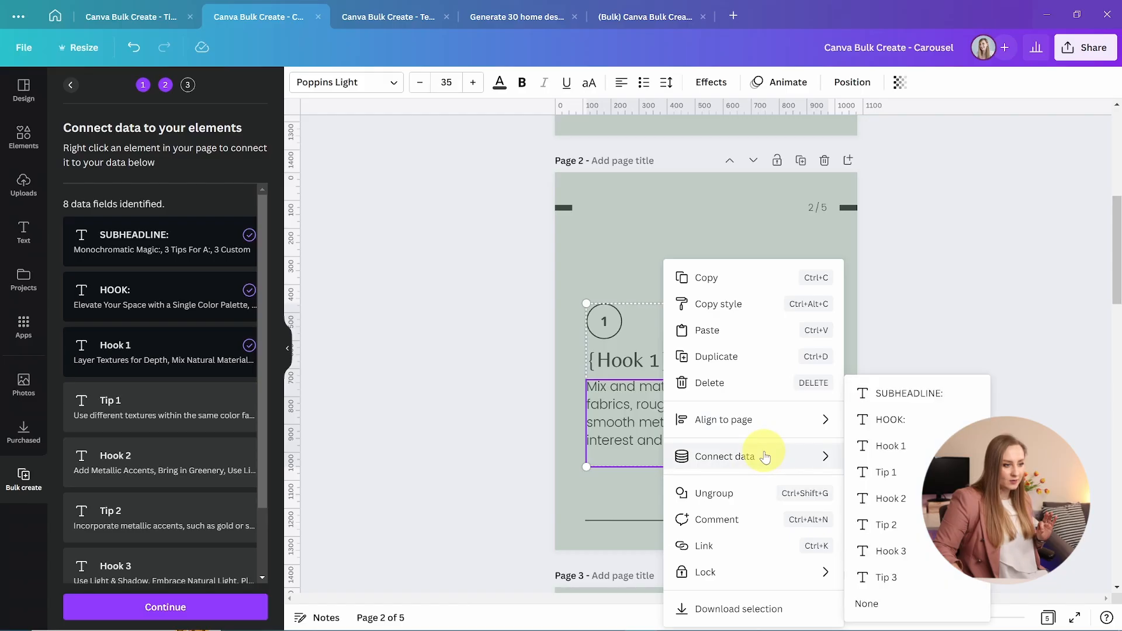
click(913, 479)
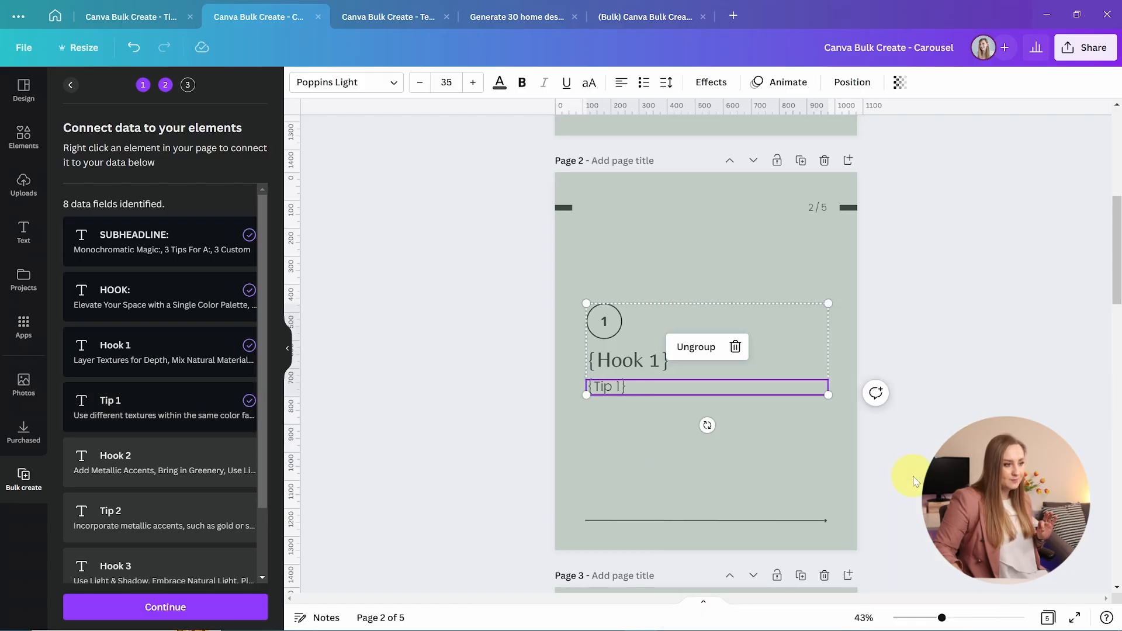
Check the carousel pages through page 5 and generate the bulk-created pages with all five data rows selected
scroll(709, 368, down, 5)
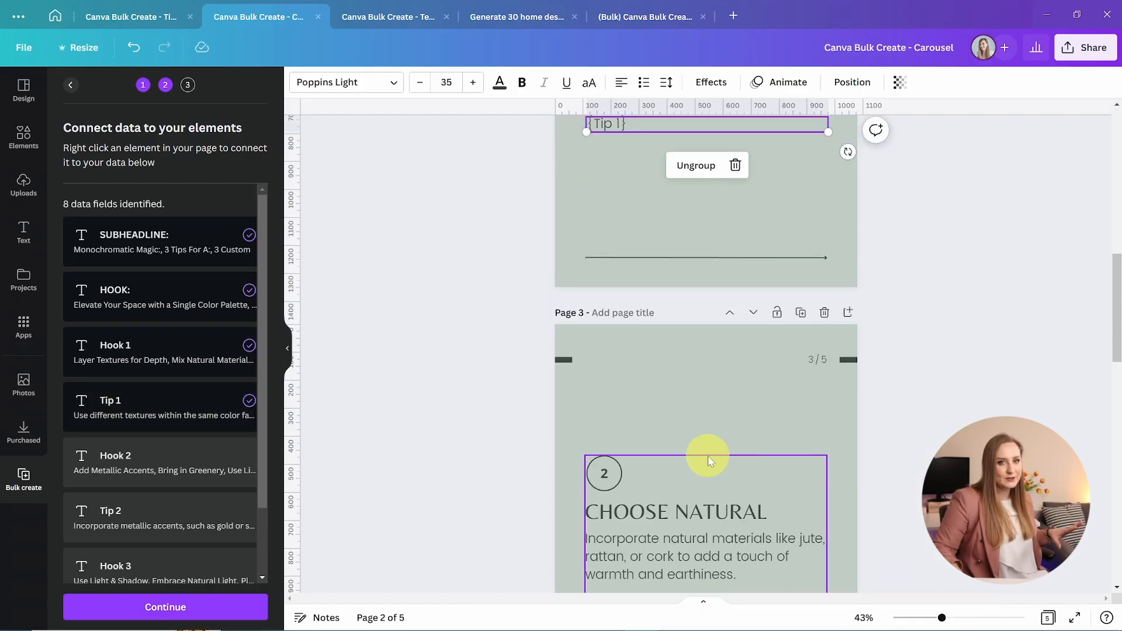
scroll(708, 460, down, 6)
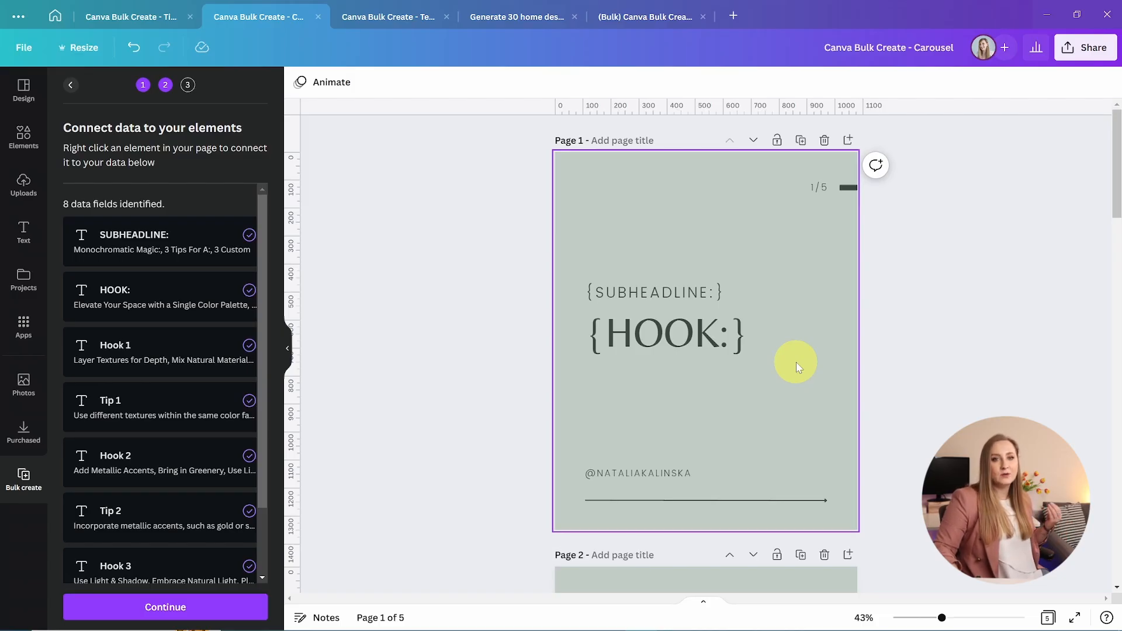
scroll(798, 367, down, 10)
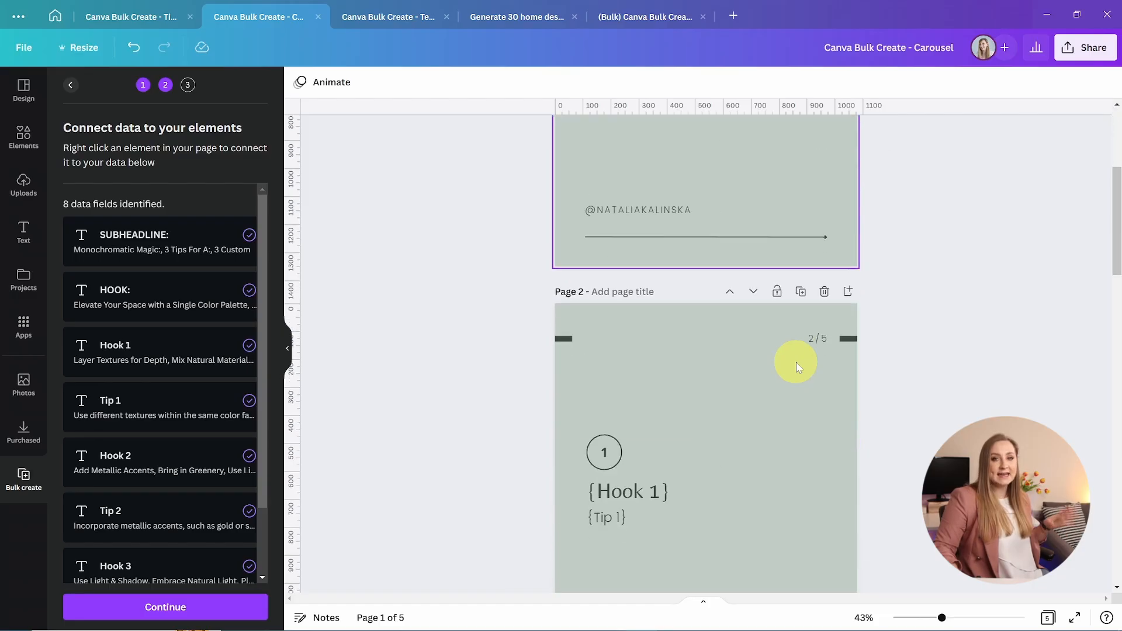
scroll(911, 455, down, 10)
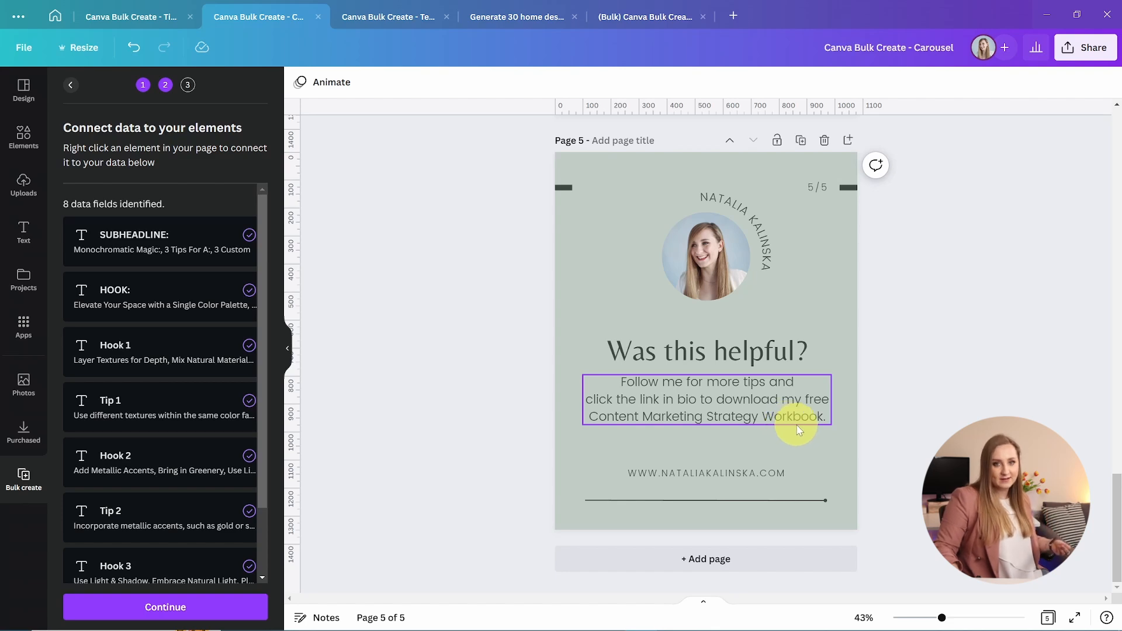
click(146, 610)
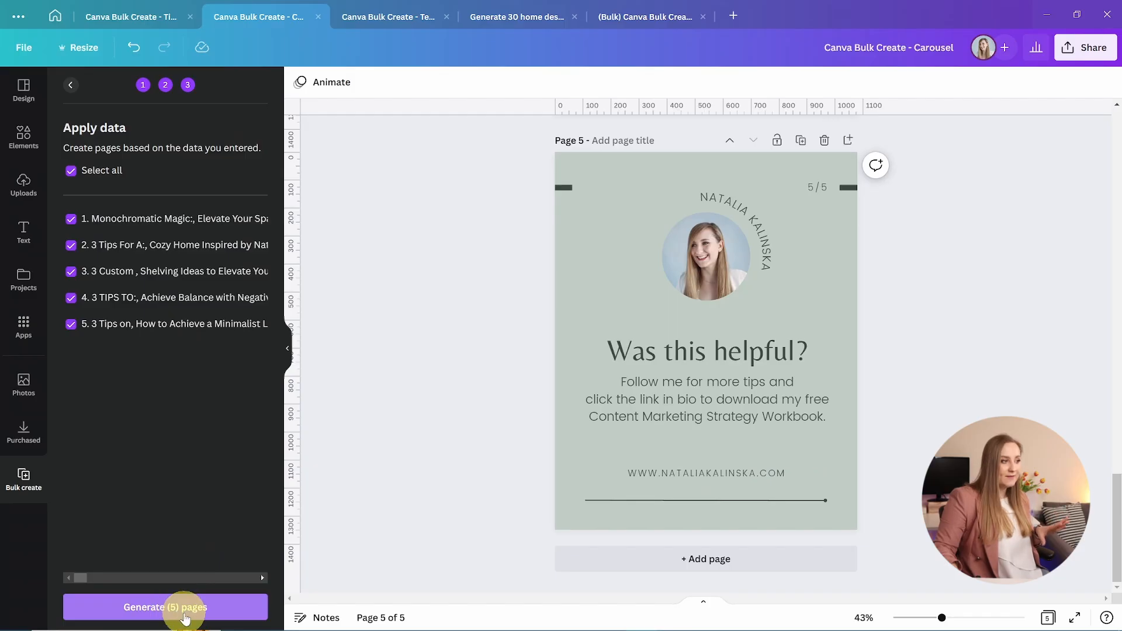
click(186, 611)
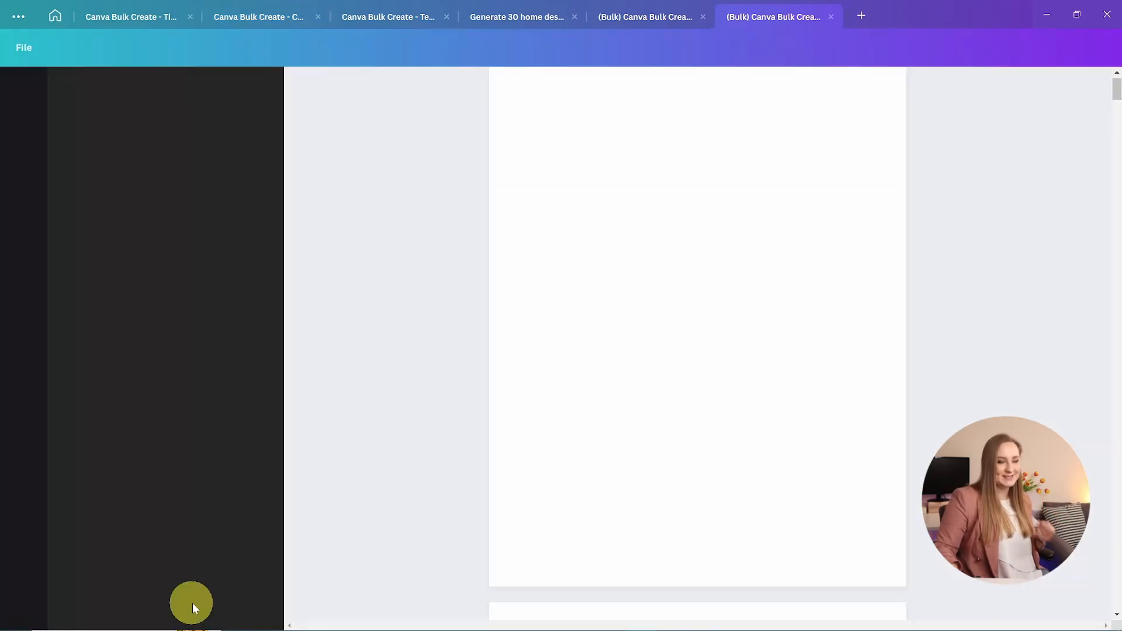
Look through the generated carousel pages and compare how the title text fits on pages 1 and 6
scroll(354, 345, down, 20)
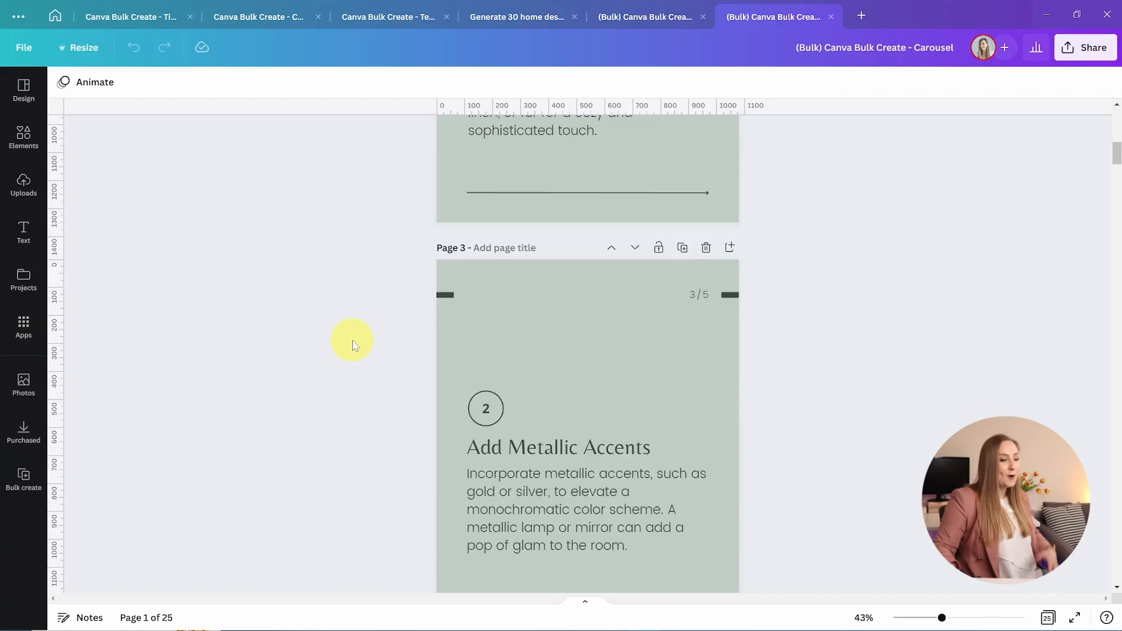
scroll(353, 344, down, 12)
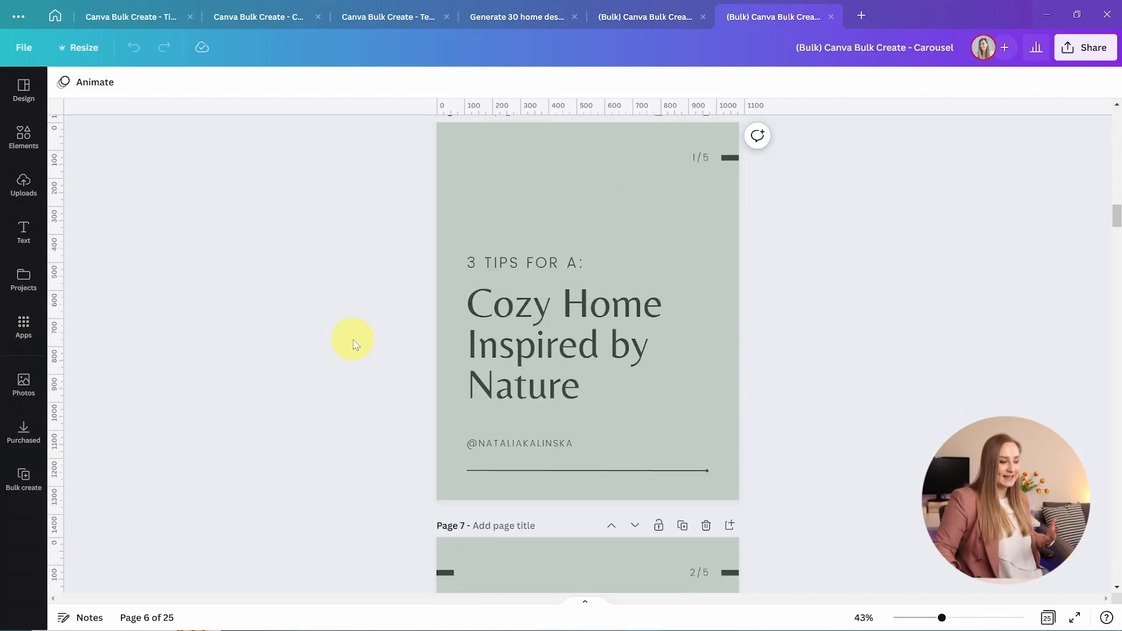
scroll(749, 370, up, 10)
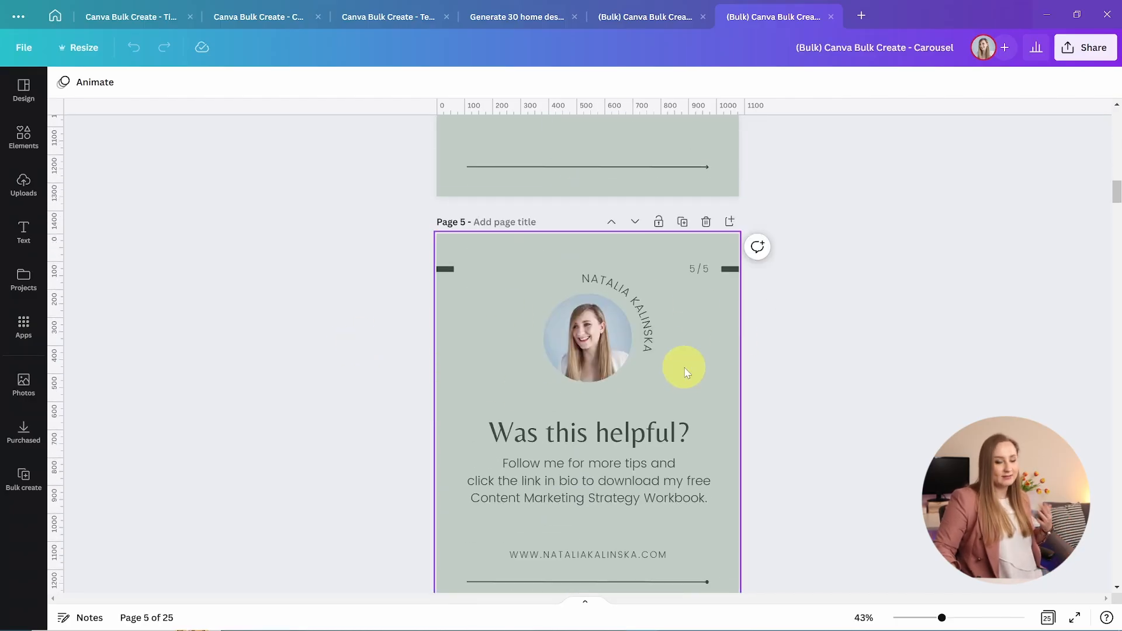
scroll(687, 372, down, 6)
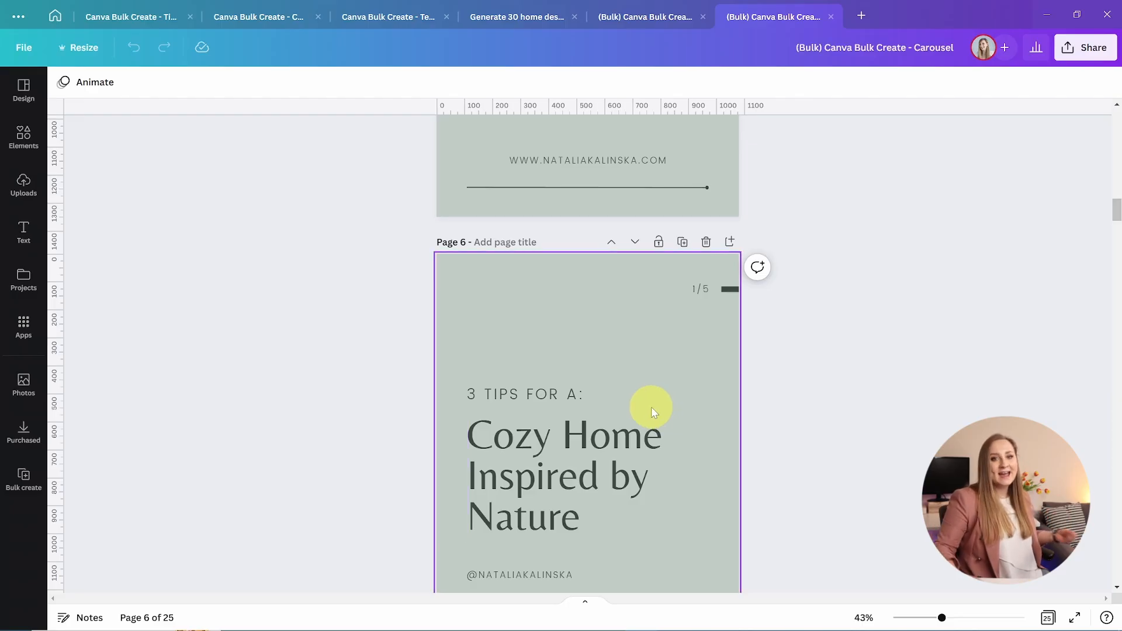
scroll(651, 409, down, 4)
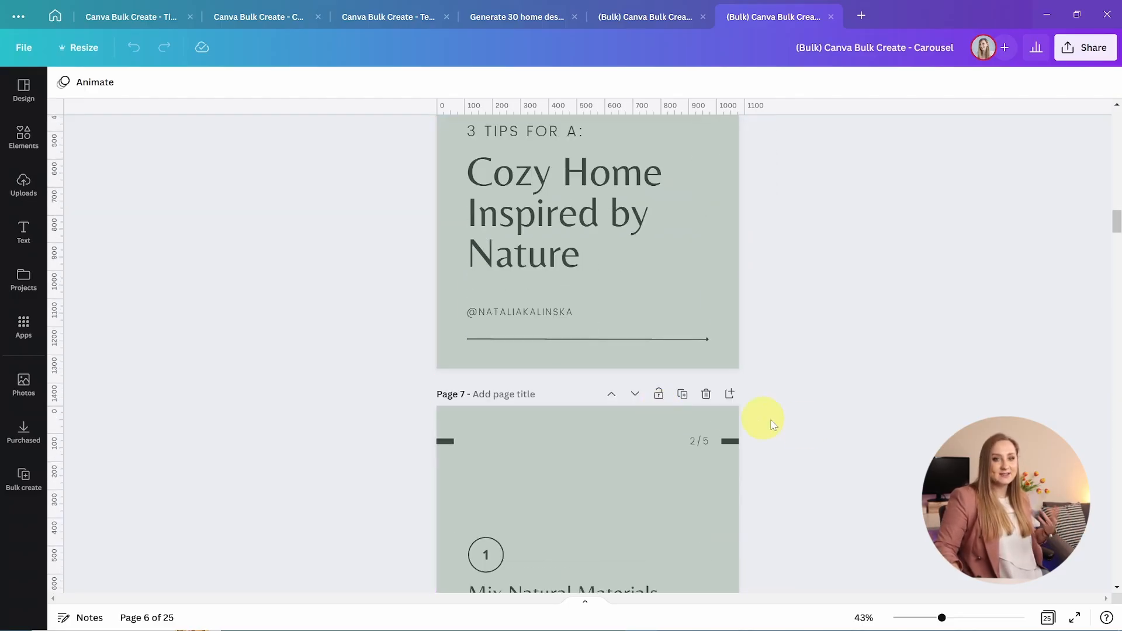
scroll(805, 429, up, 20)
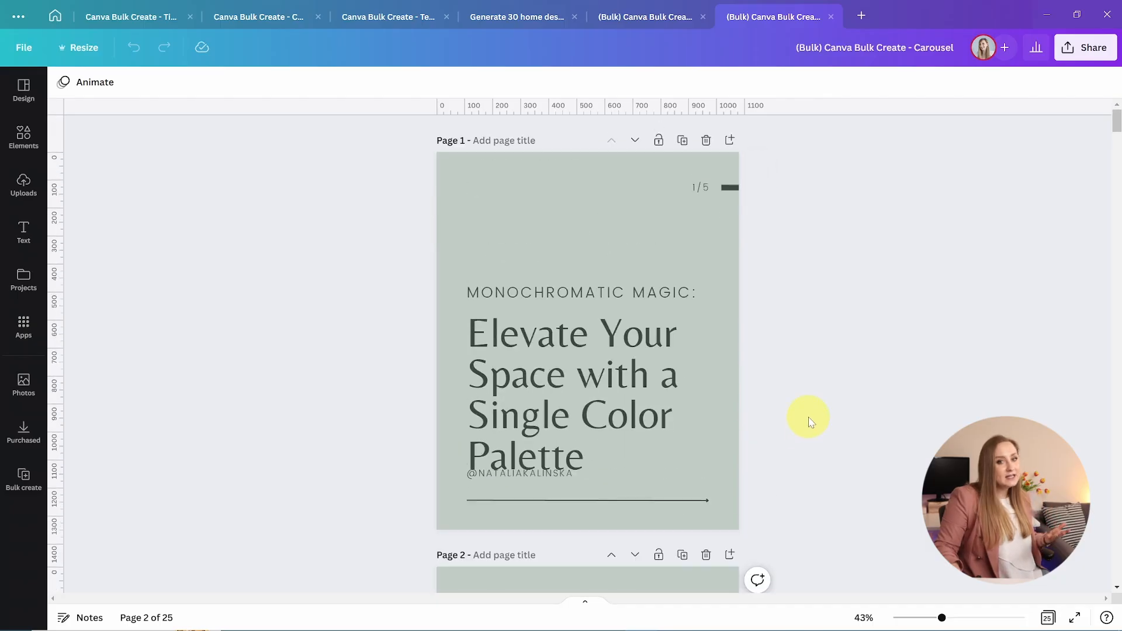
Reduce the font size of the large title on page 1 until it no longer overlaps the account handle
click(563, 381)
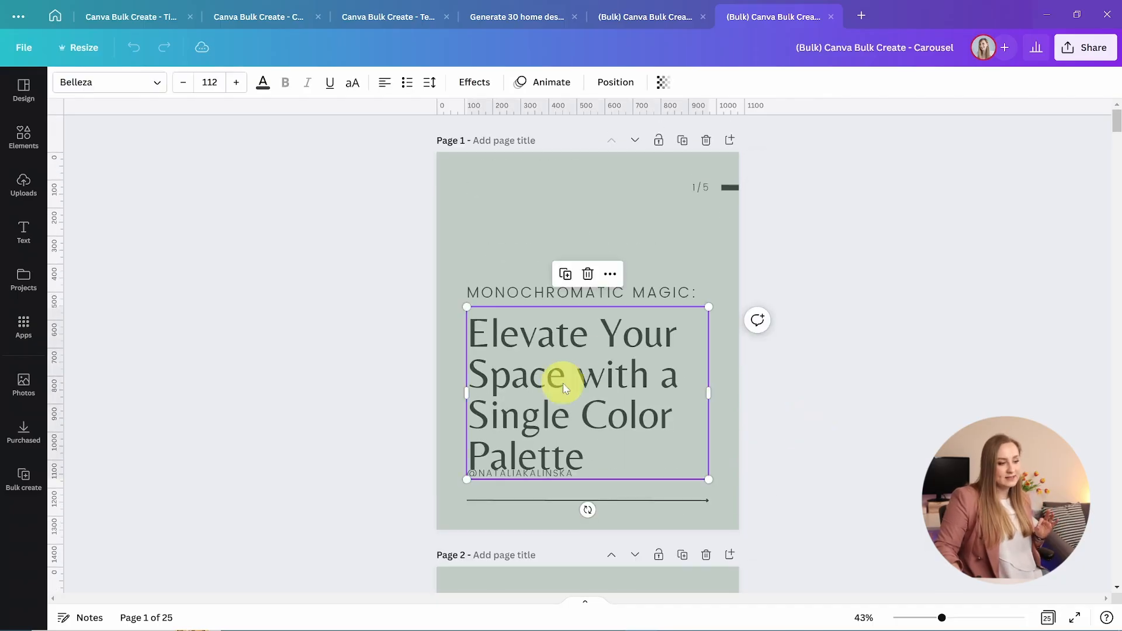
click(185, 84)
click(186, 85)
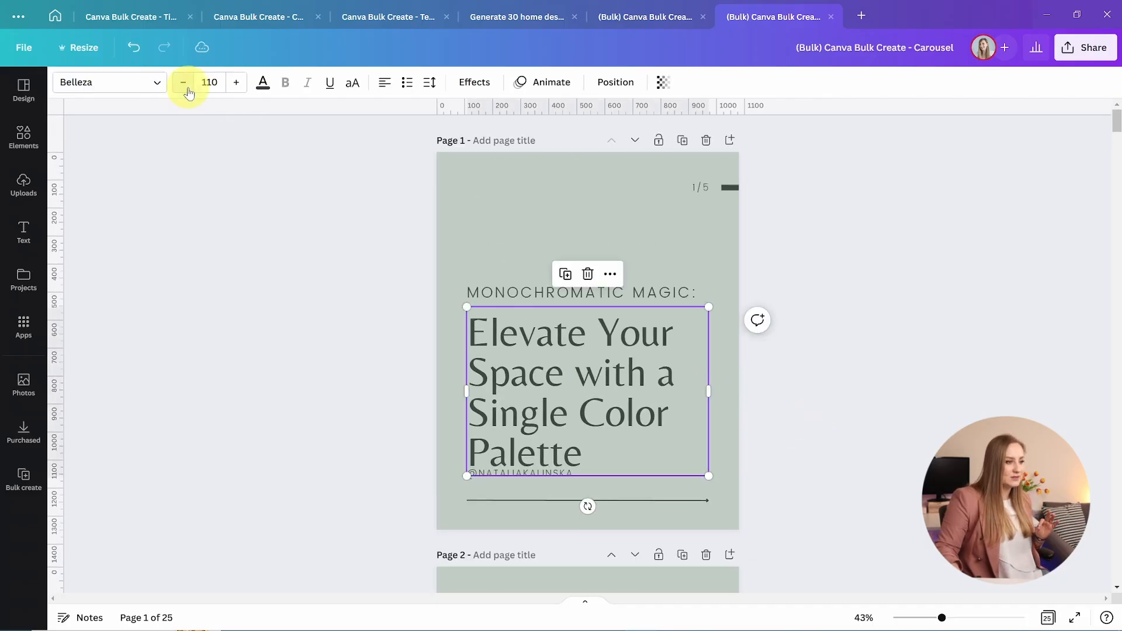
click(186, 84)
click(186, 85)
click(185, 84)
click(186, 85)
click(186, 84)
click(186, 85)
click(183, 83)
click(183, 83)
click(184, 83)
click(184, 83)
click(183, 83)
click(184, 83)
click(183, 83)
click(184, 83)
Move the subheadline and the title on page 1 up together slightly, then deselect them
shift+click(656, 292)
drag(648, 356, 652, 337)
click(906, 406)
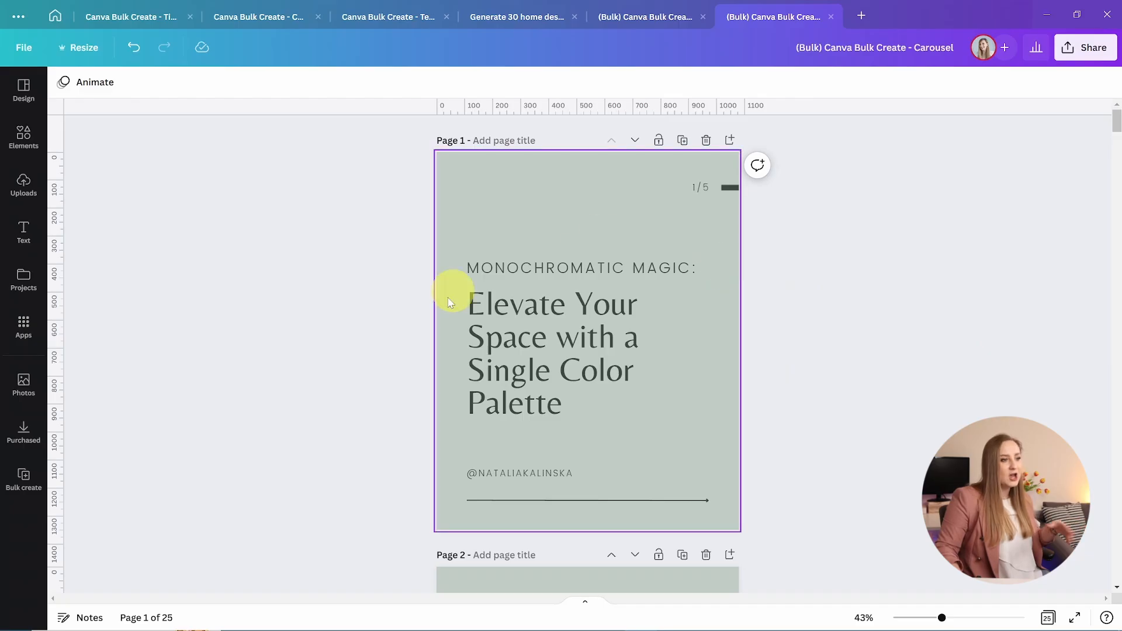
Check the following carousel pages and review all generated pages in the grid overview
scroll(771, 403, down, 3)
scroll(771, 403, down, 10)
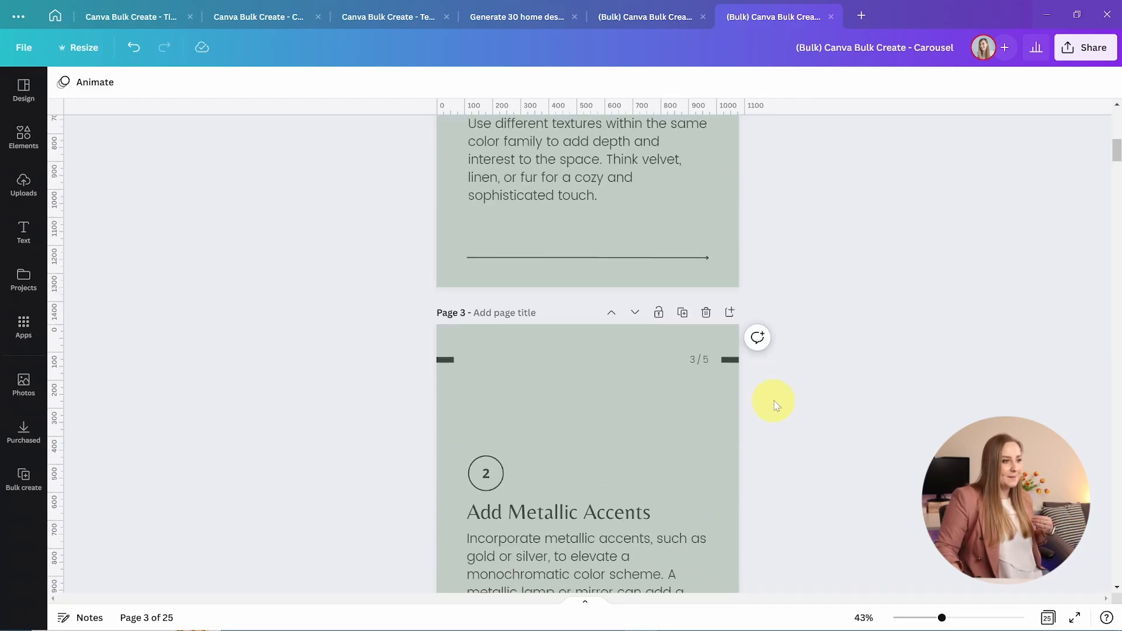
scroll(678, 349, down, 7)
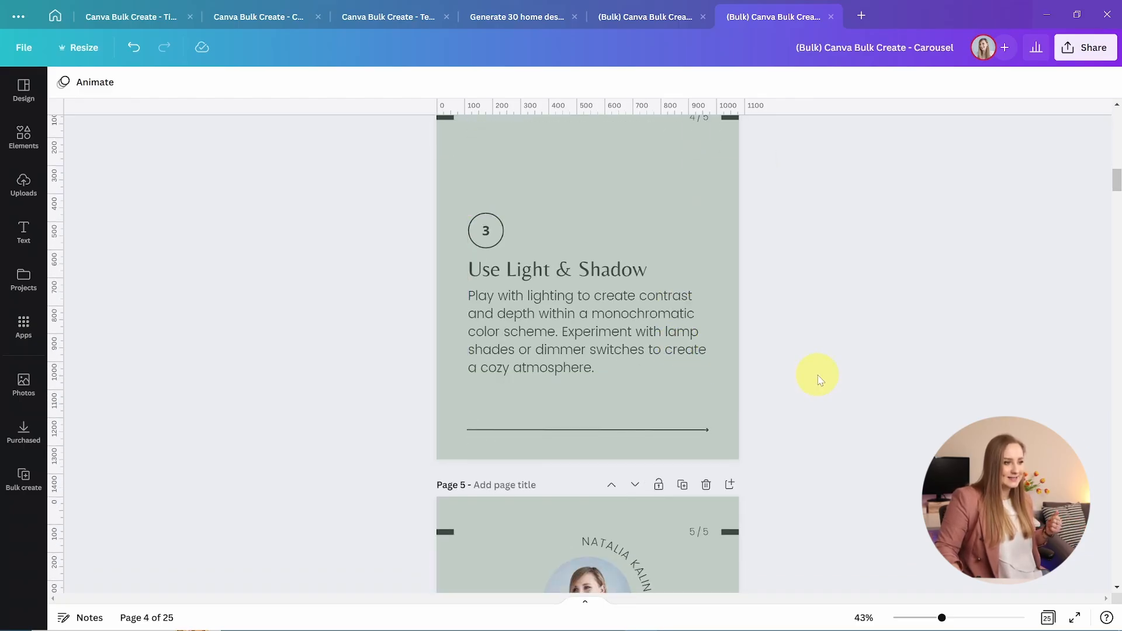
scroll(818, 380, down, 18)
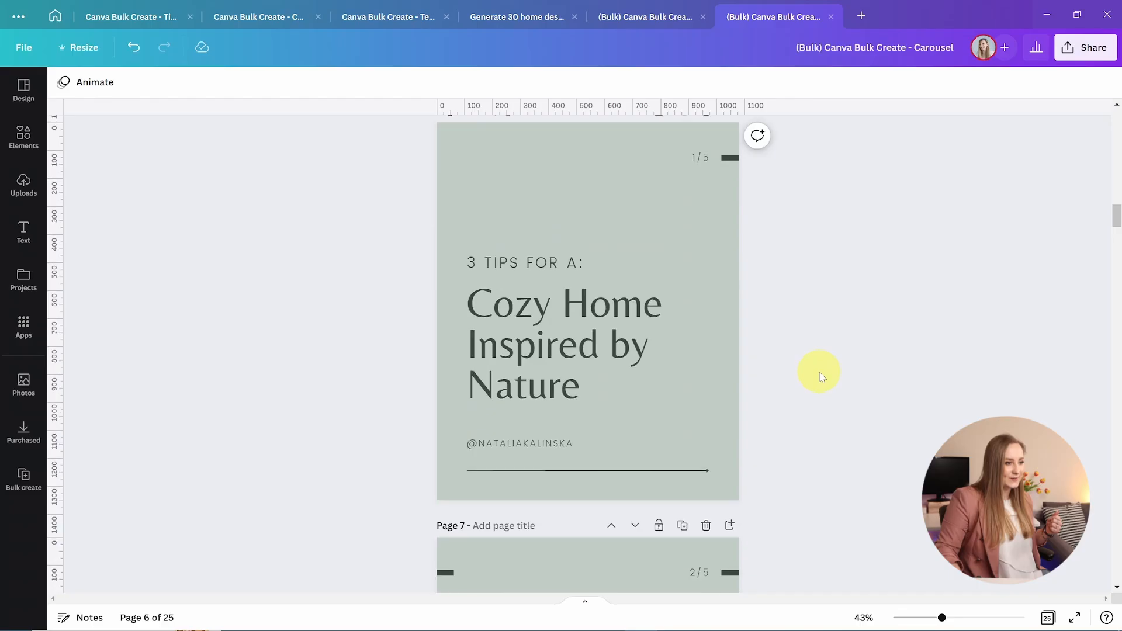
scroll(822, 378, down, 2)
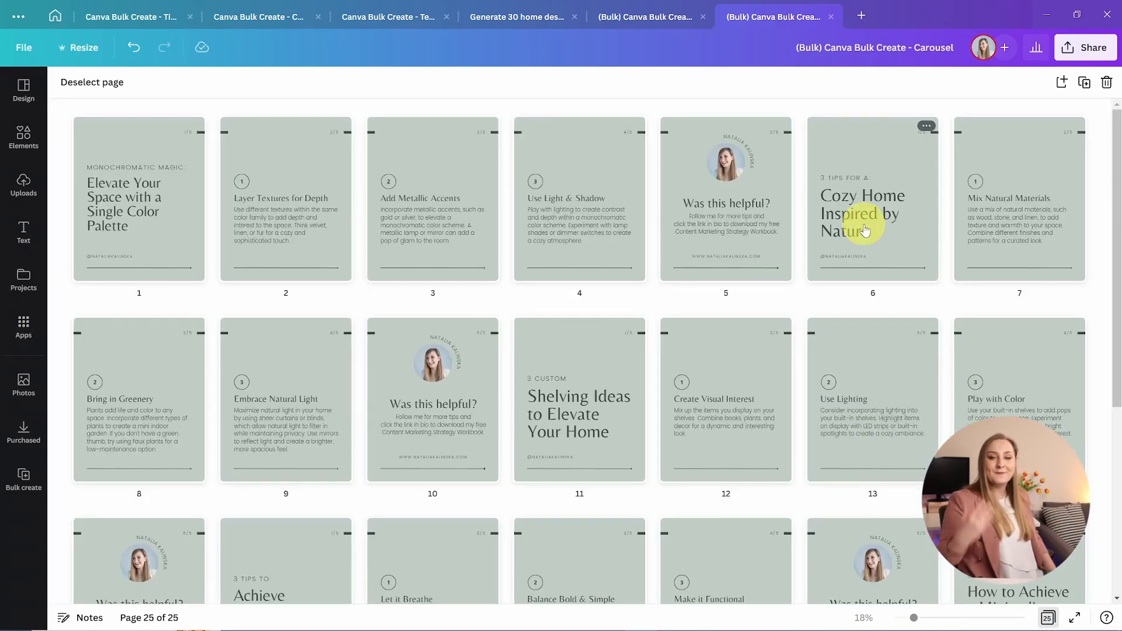
mouse_move(791, 233)
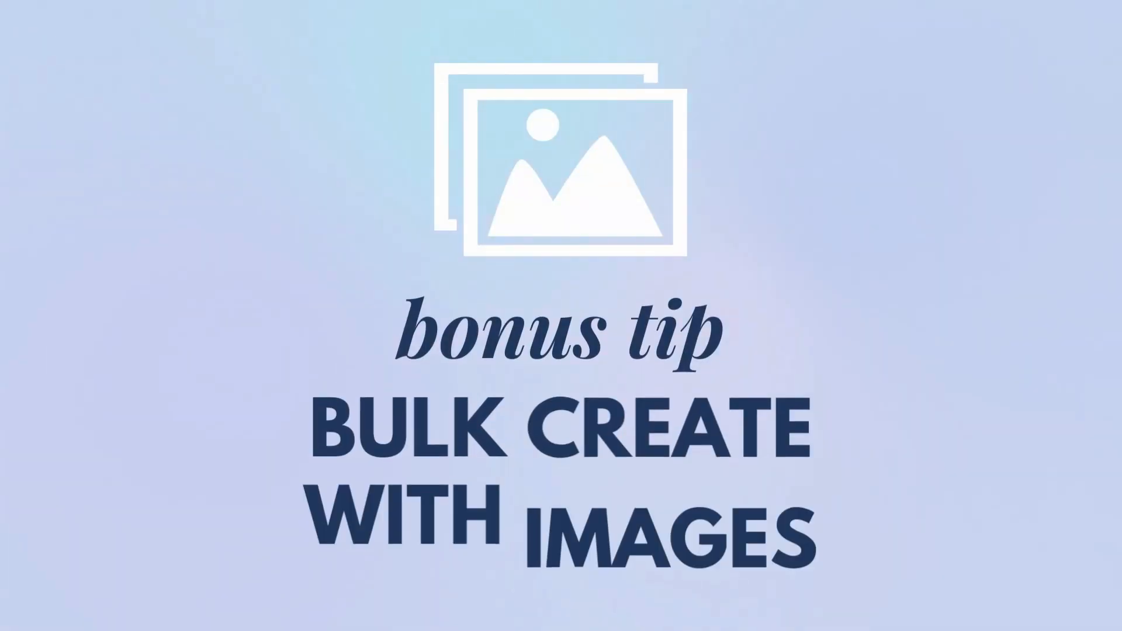
In the Canva Bulk Create - Testimonial design, upload the Desktop images Fleur, Ginny, Hermione, Lily, LunaLovegood and Minerva
click(368, 23)
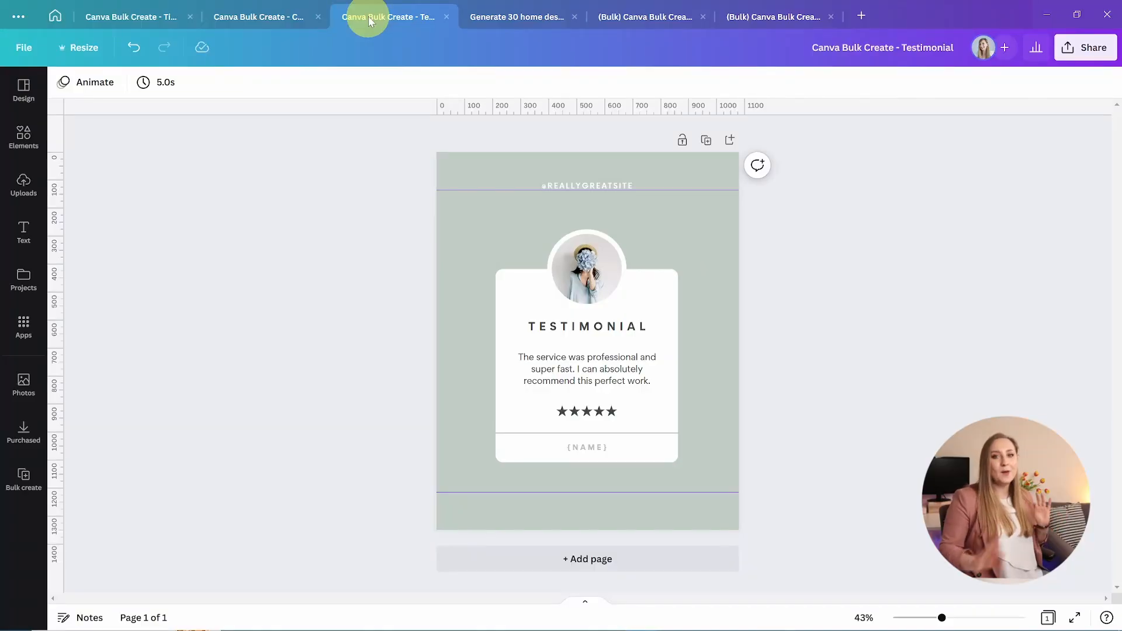
click(9, 185)
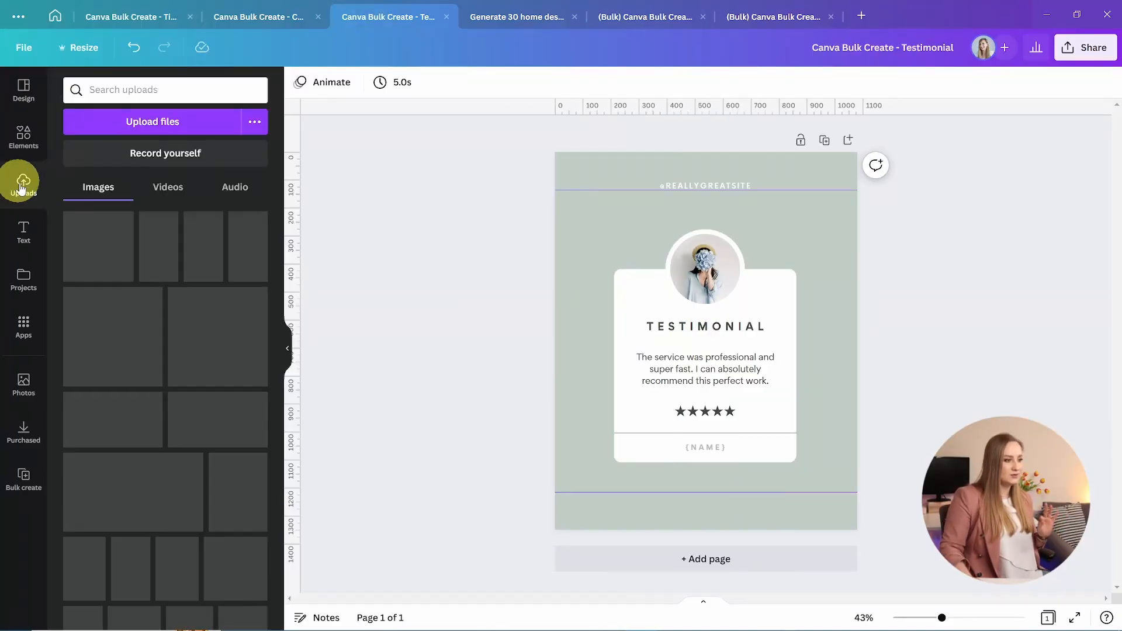
click(145, 118)
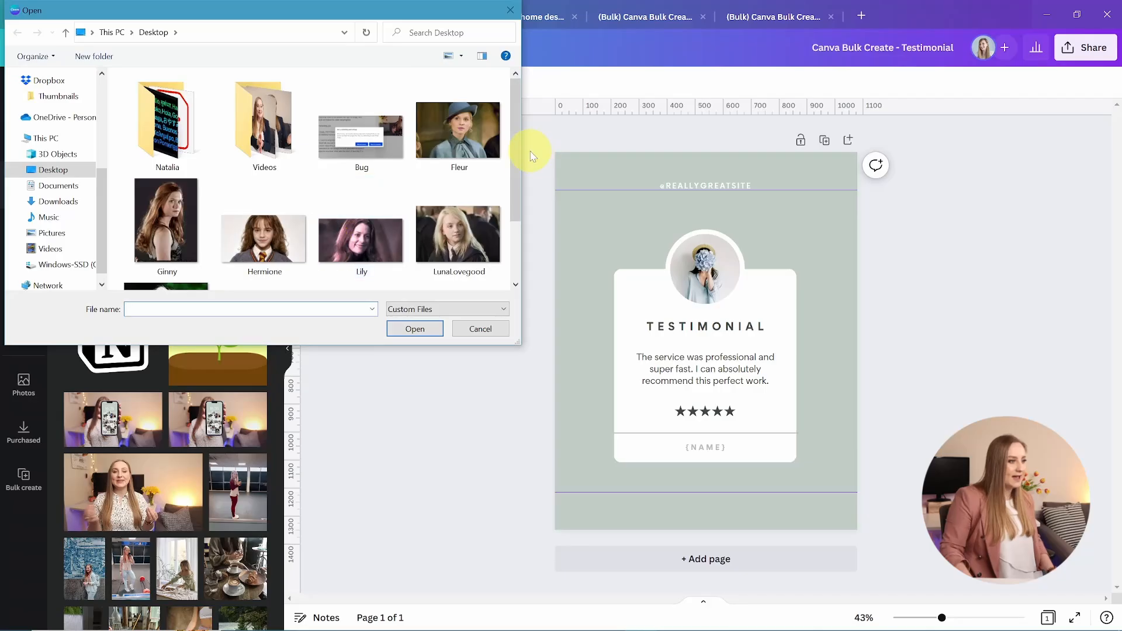
scroll(497, 163, down, 2)
drag(382, 260, 129, 156)
ctrl+click(458, 140)
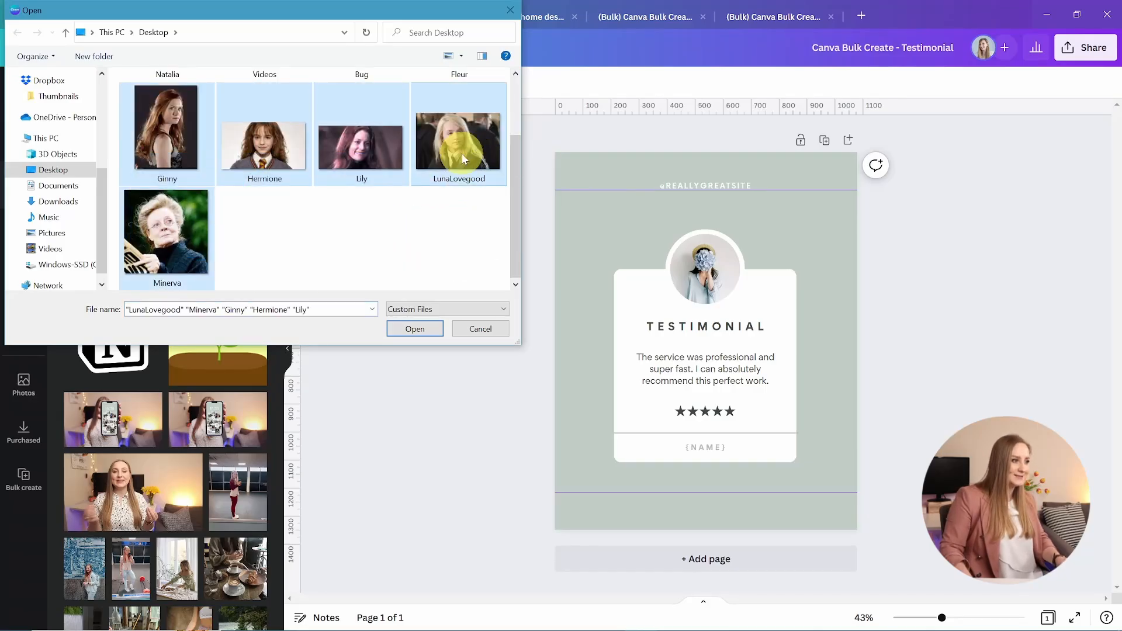
scroll(458, 145, up, 2)
ctrl+click(458, 141)
click(414, 329)
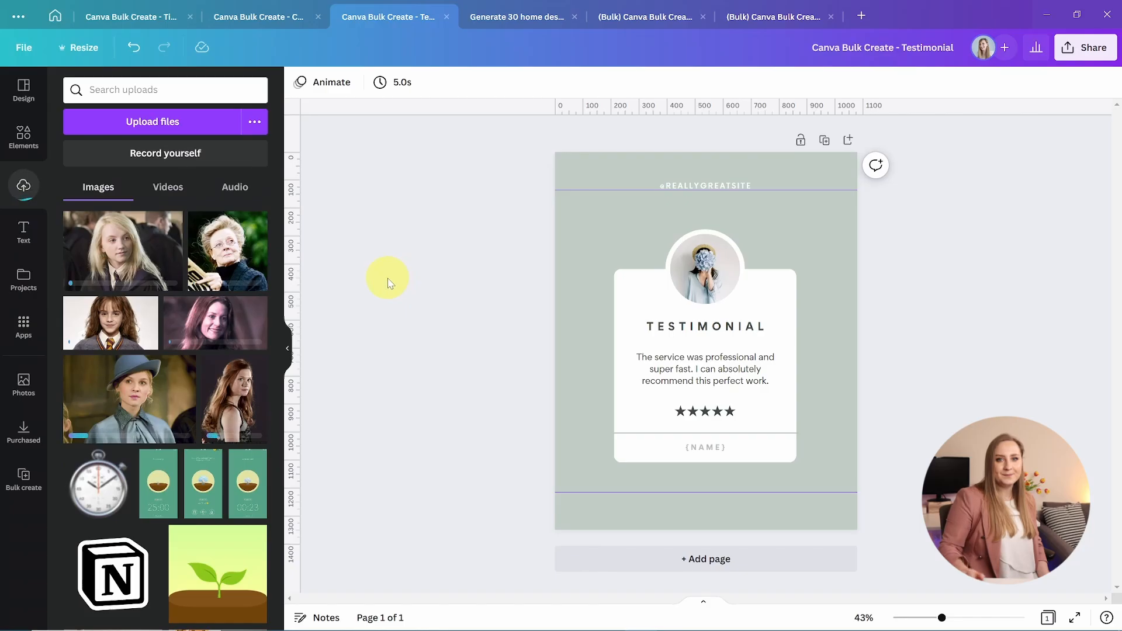
Start Bulk create with manually entered data and fill the text column with the full names of the six Harry Potter characters pictured
click(24, 481)
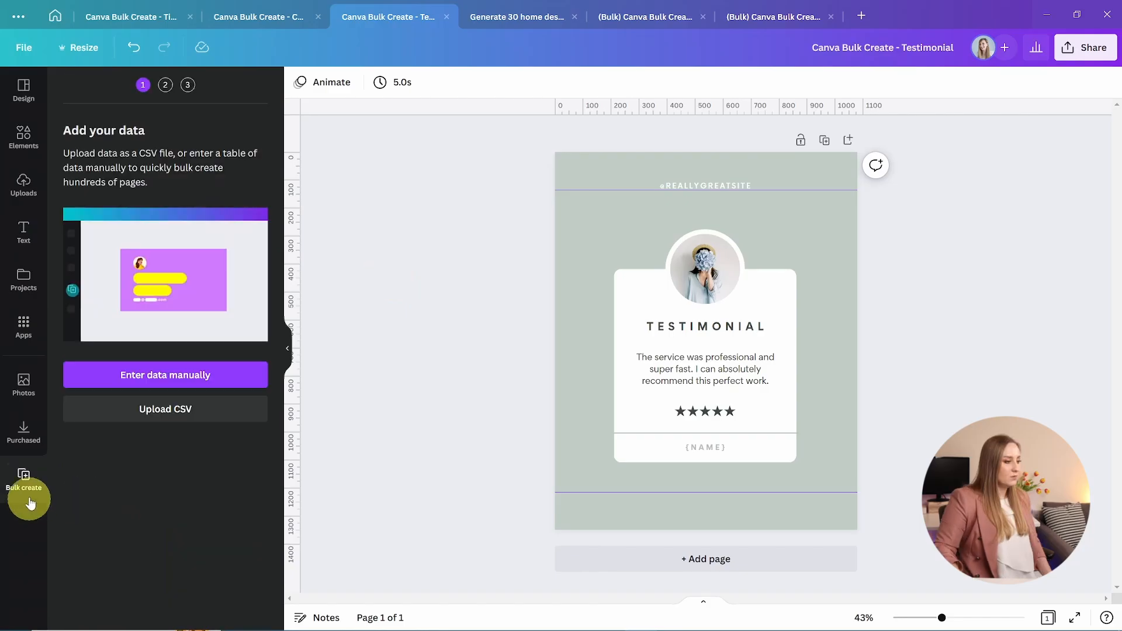
click(155, 374)
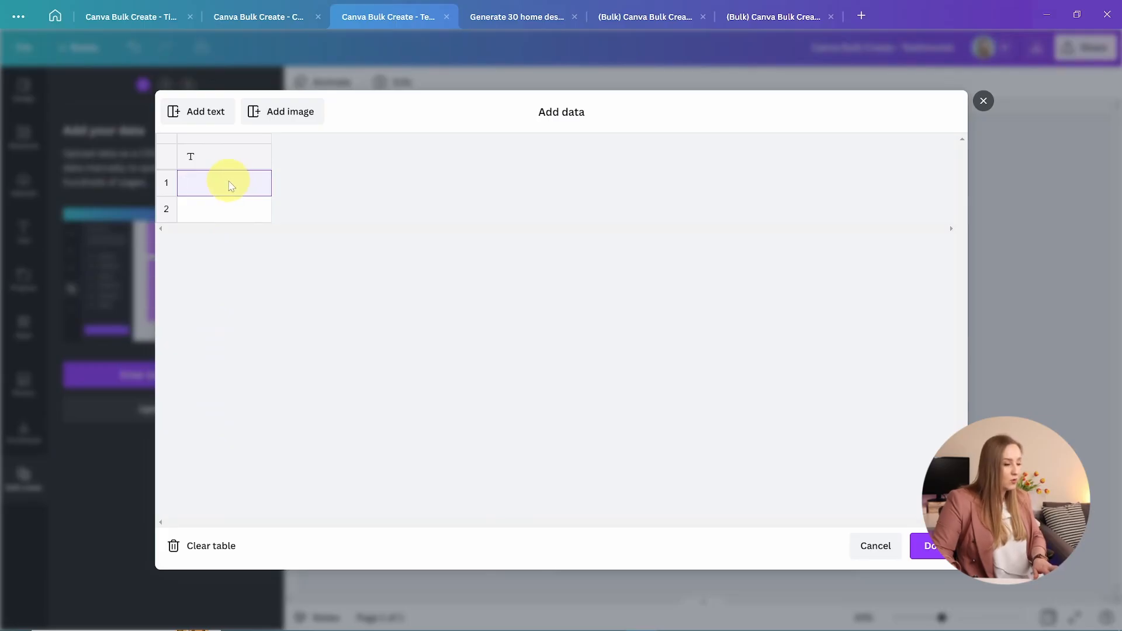
text(Hermione Granger Ginny Weasley Fleur Delacour Lily Potter Luna Lovegood Minerva McGonagall)
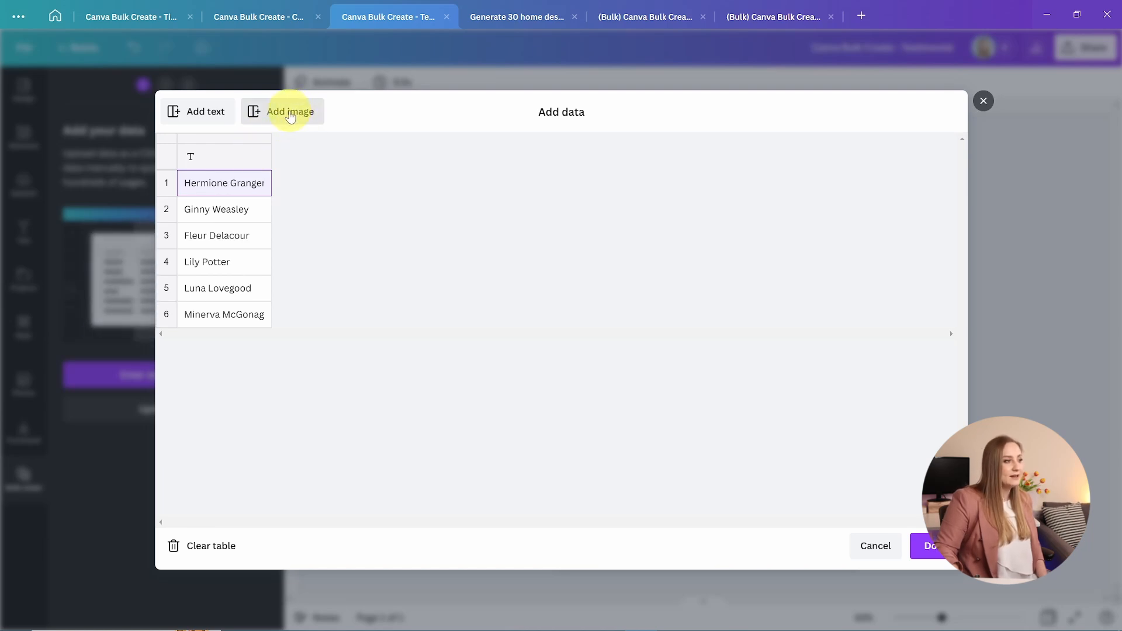
Add an Image column with each row's matching uploaded photo, title the text column NAME, and save the data table
click(291, 117)
click(316, 182)
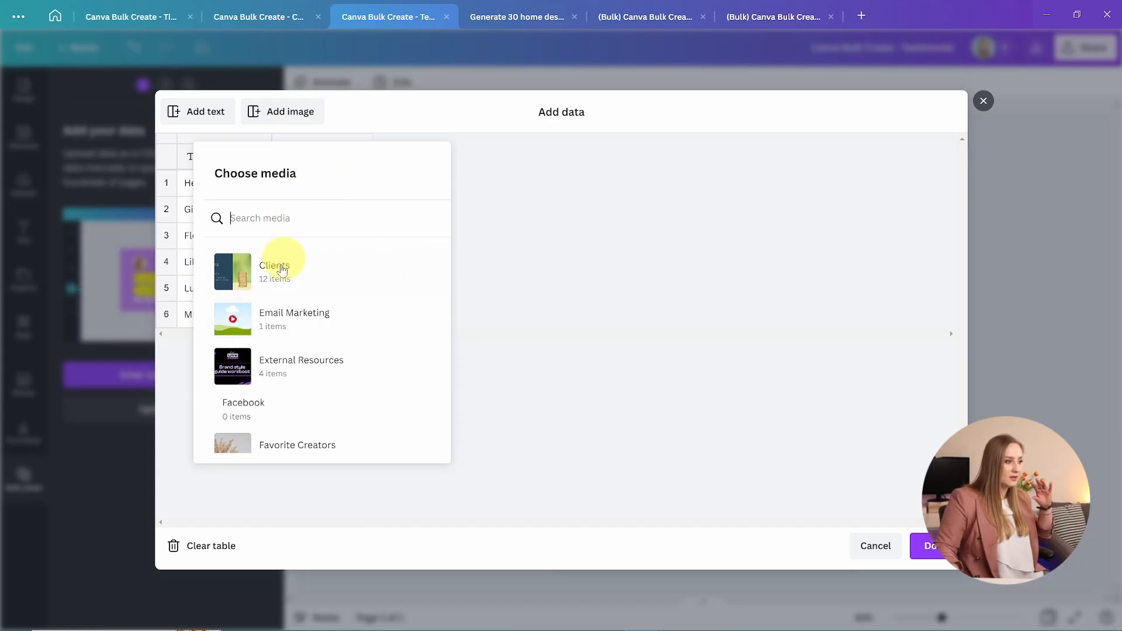
scroll(355, 286, down, 1)
scroll(351, 283, down, 5)
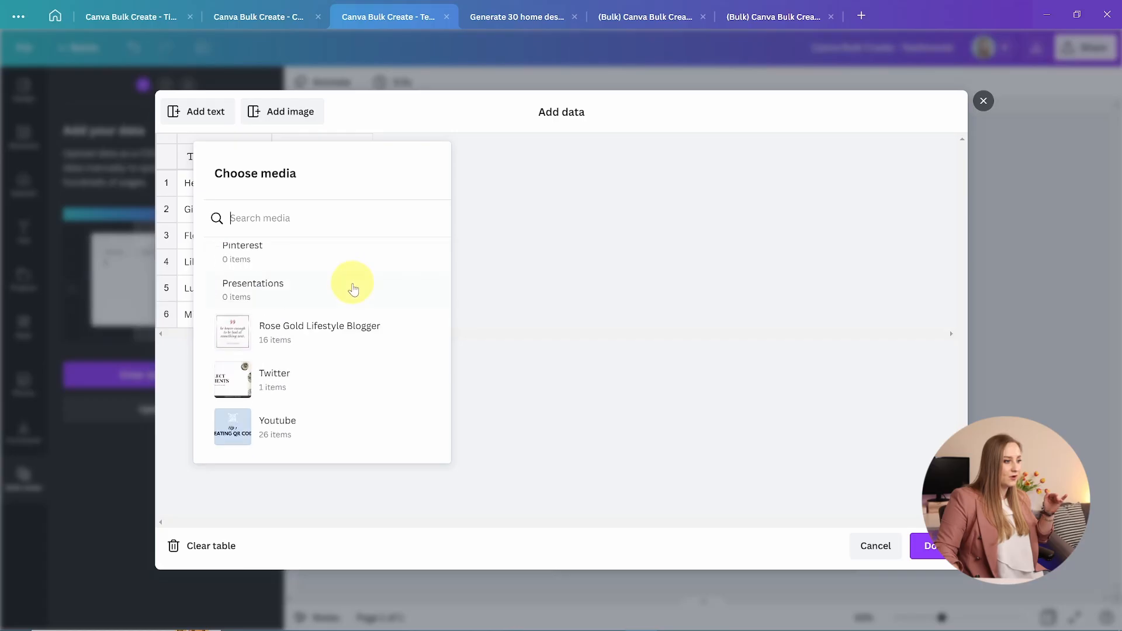
click(371, 323)
scroll(352, 285, up, 2)
scroll(353, 289, down, 2)
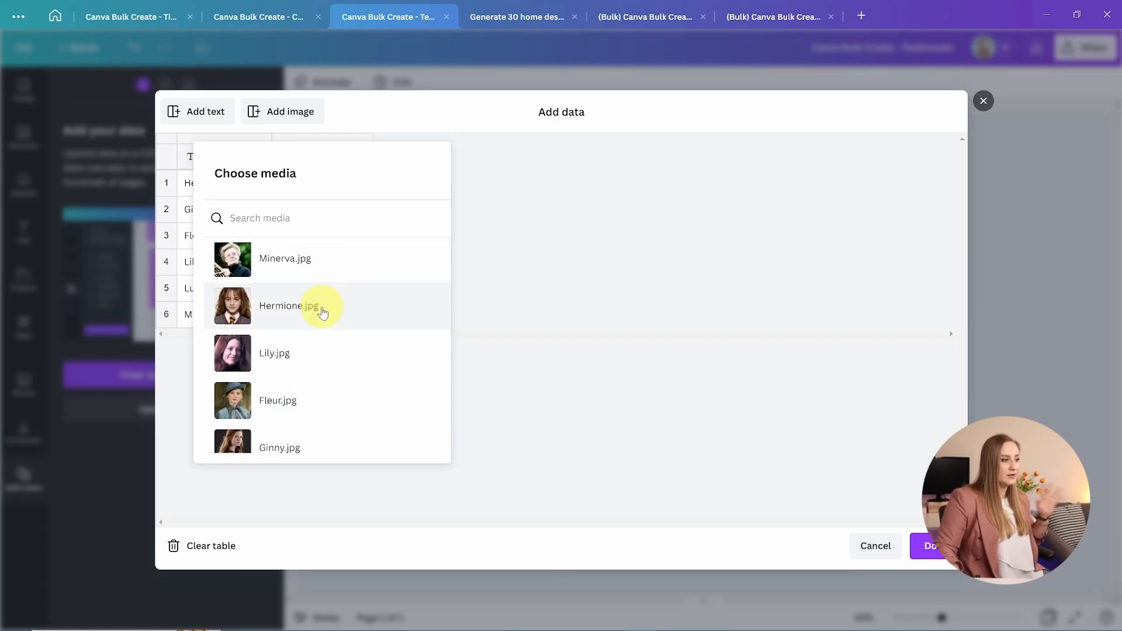
text(herm)
click(313, 270)
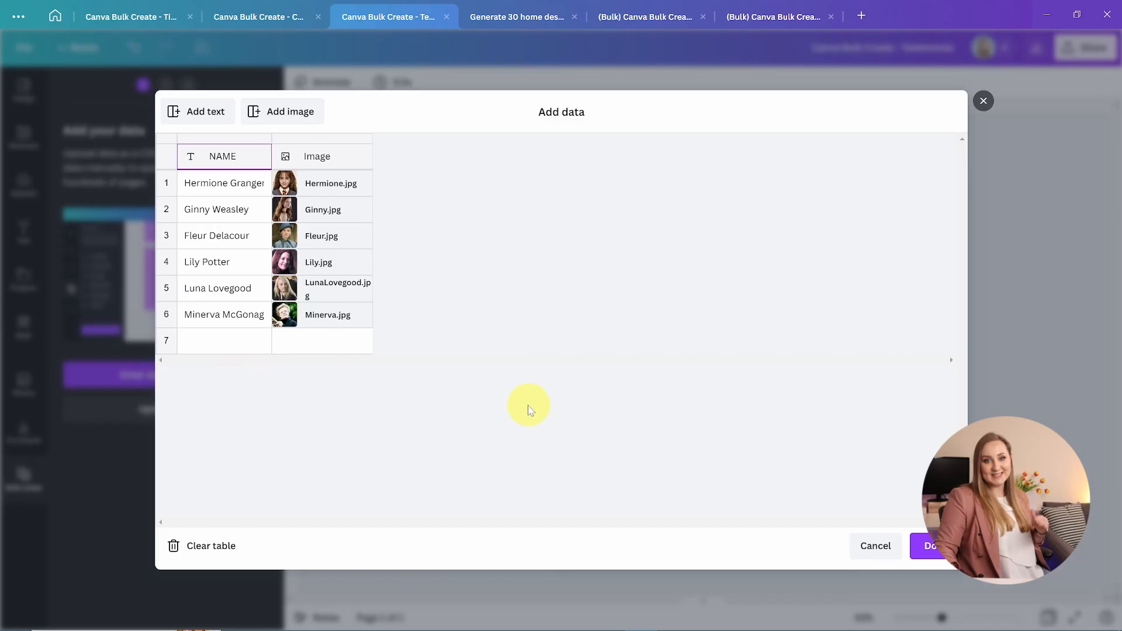
click(926, 547)
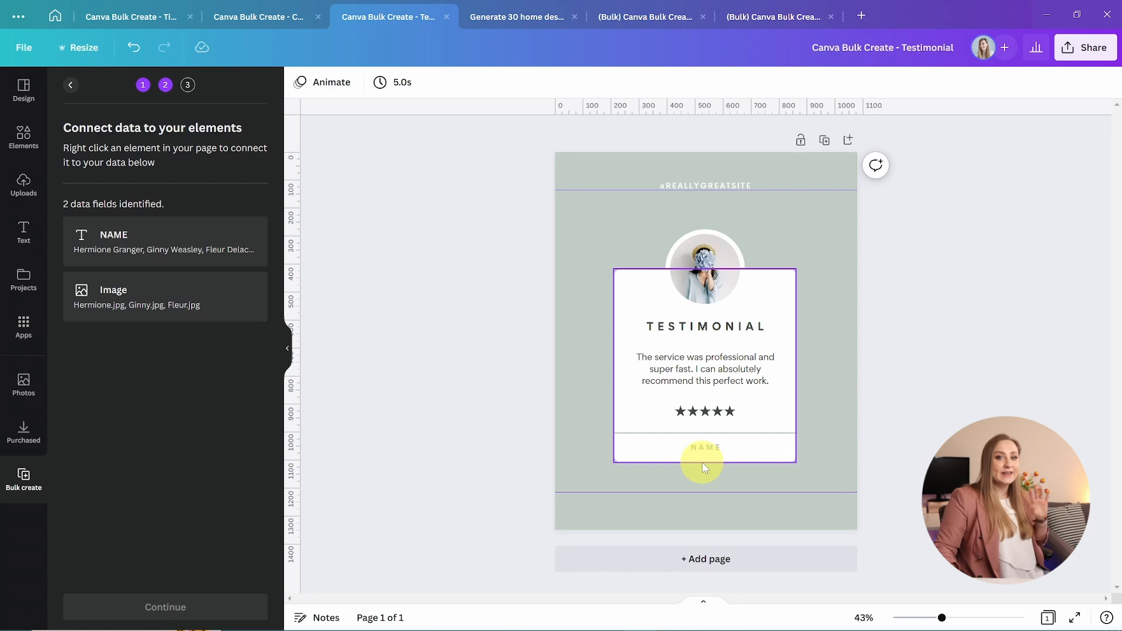
Connect the circular testimonial photo to the Image data field and the name text at the card's bottom to NAME
right_click(686, 273)
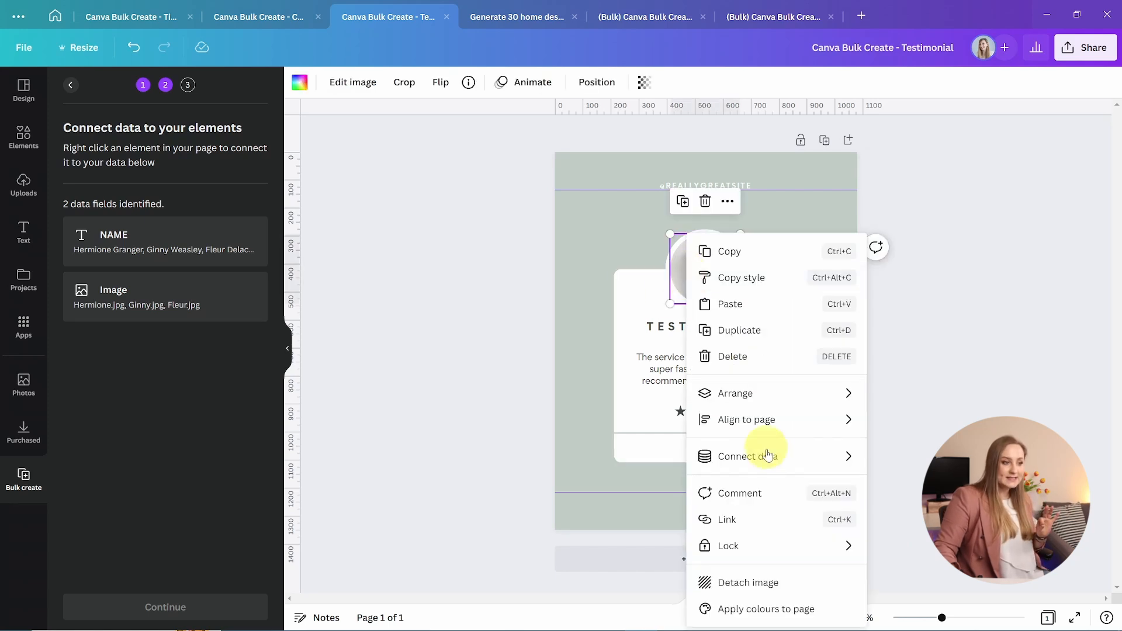
mouse_move(773, 463)
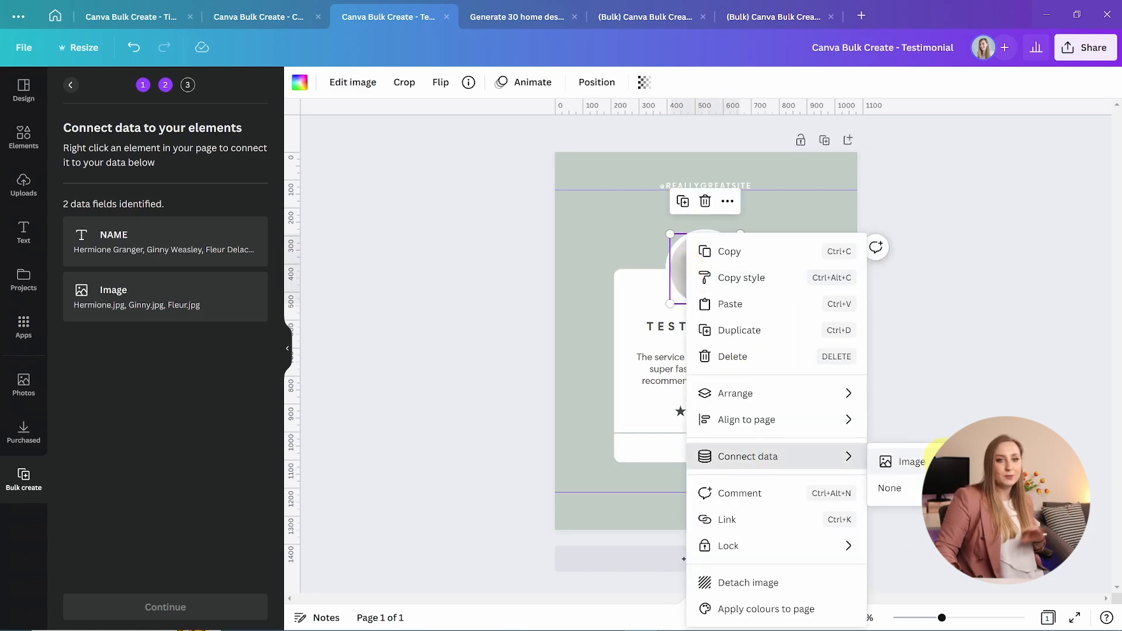
click(911, 461)
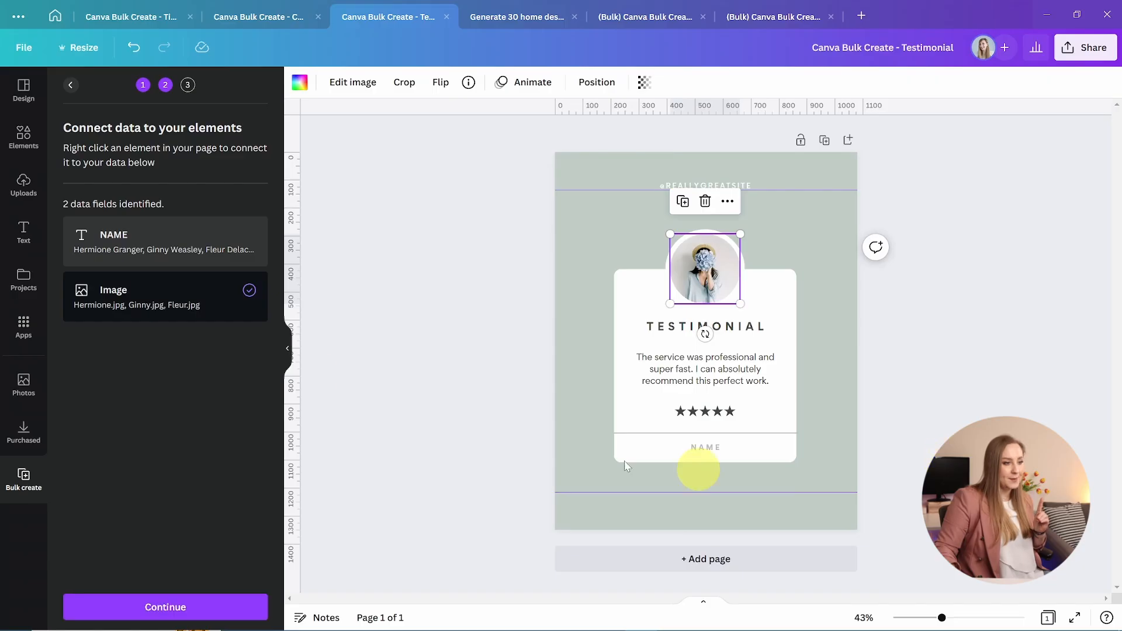
right_click(699, 444)
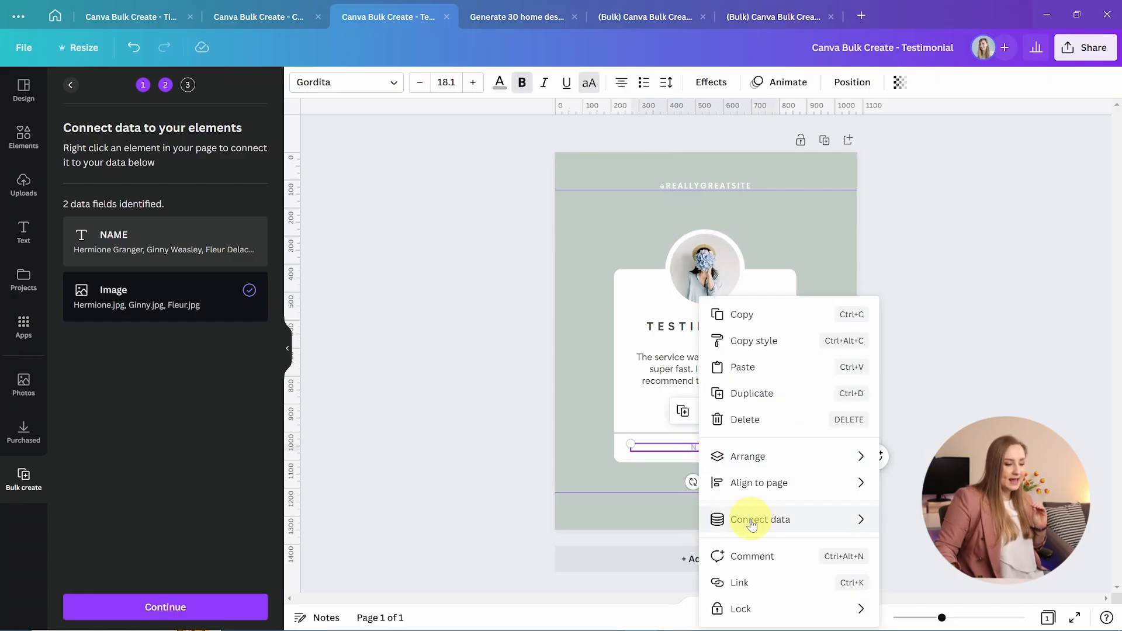
mouse_move(752, 524)
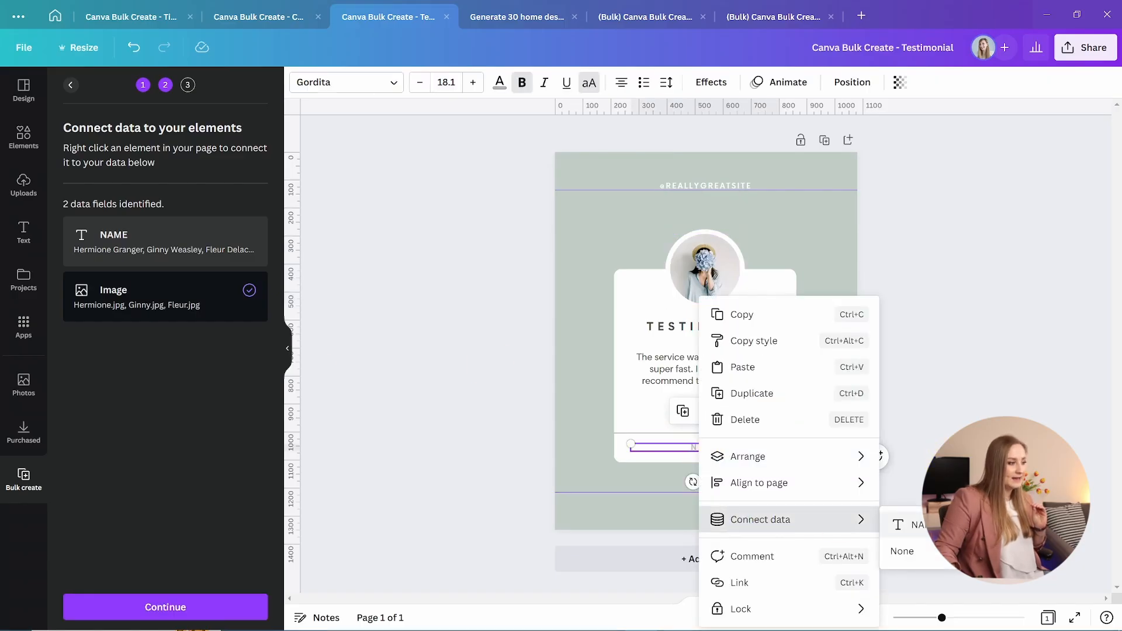
click(908, 524)
Generate the testimonial pages with all six data rows selected and check them through page 6
click(162, 607)
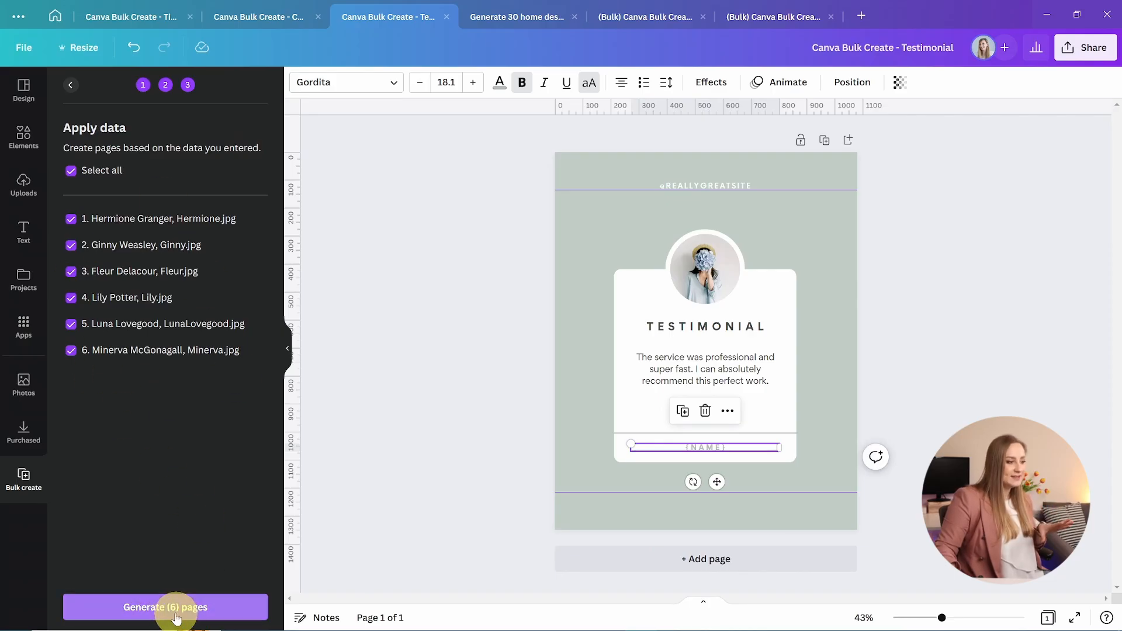
click(173, 608)
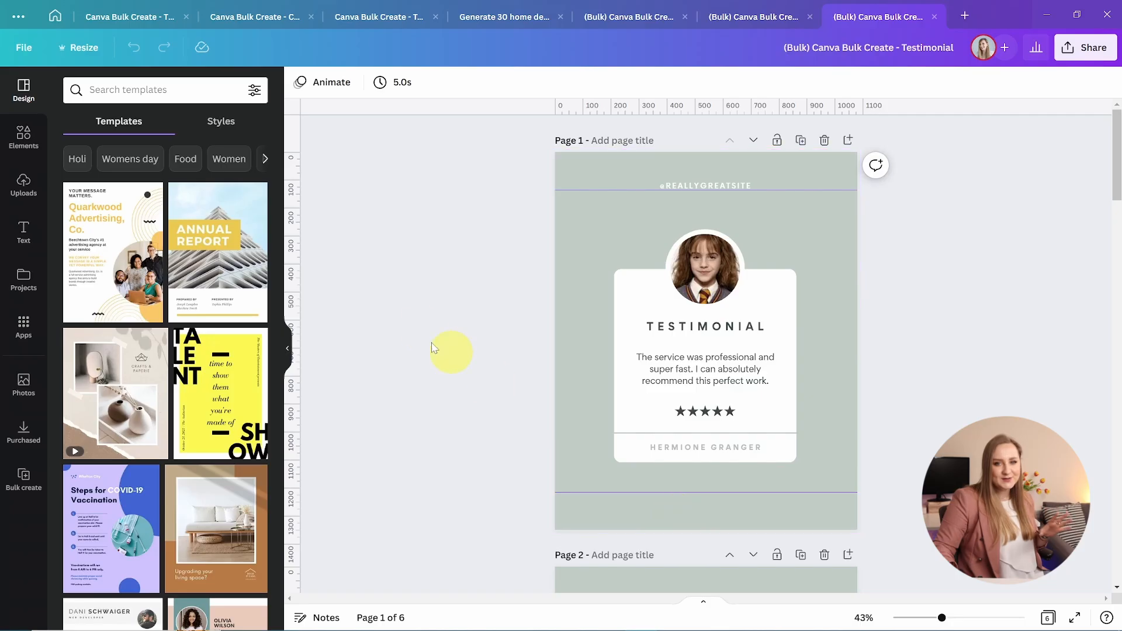
scroll(623, 286, down, 12)
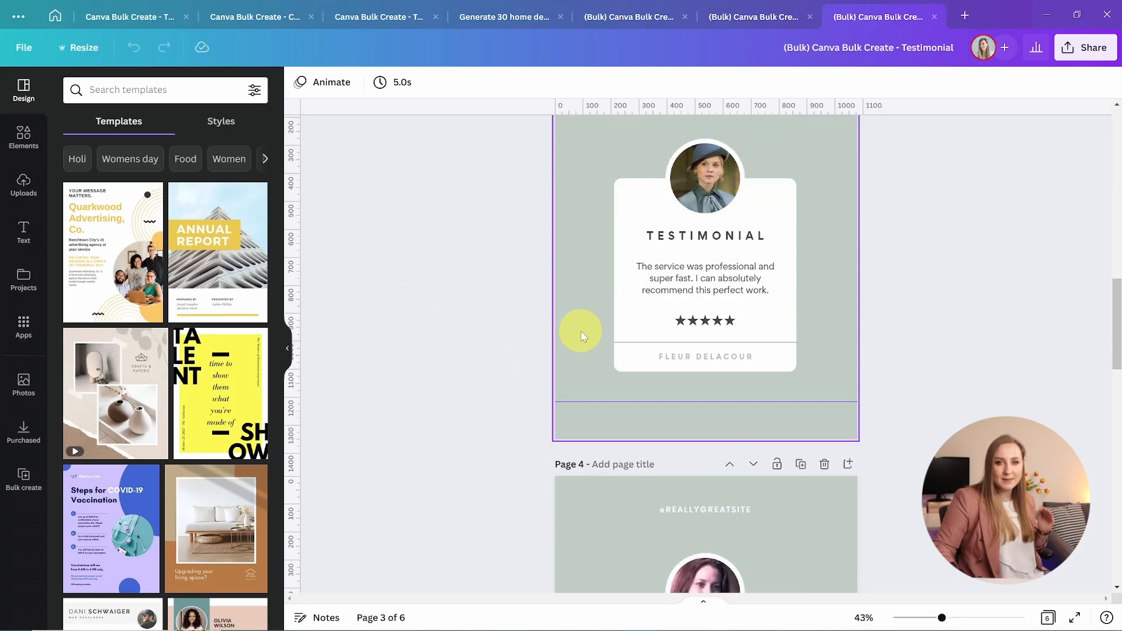
scroll(581, 334, down, 5)
scroll(581, 334, down, 5)
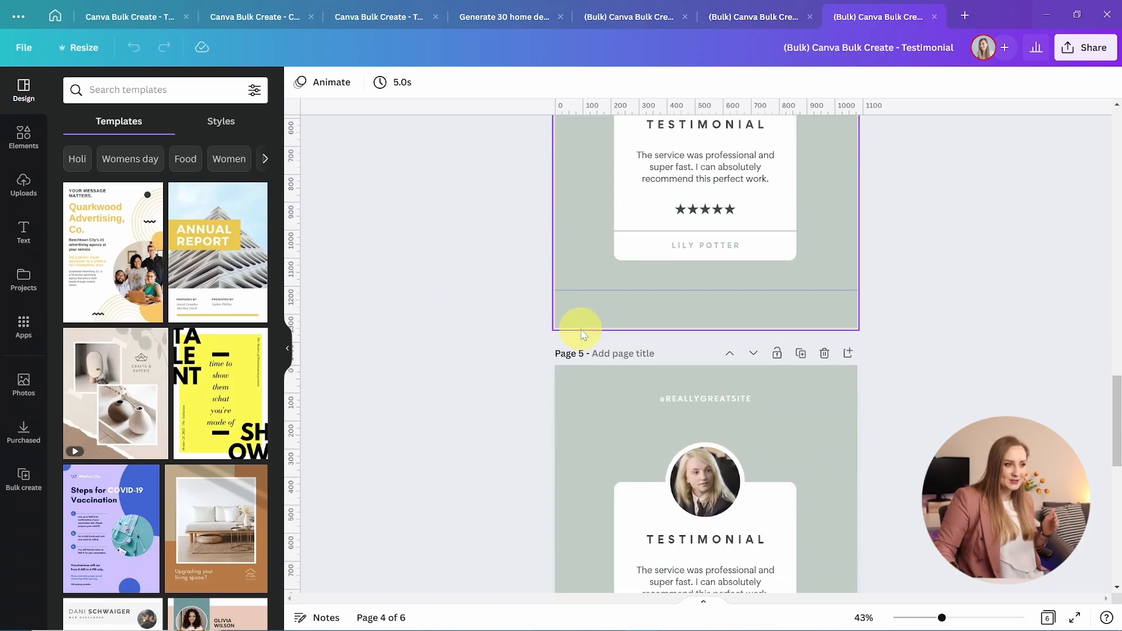
scroll(578, 329, down, 12)
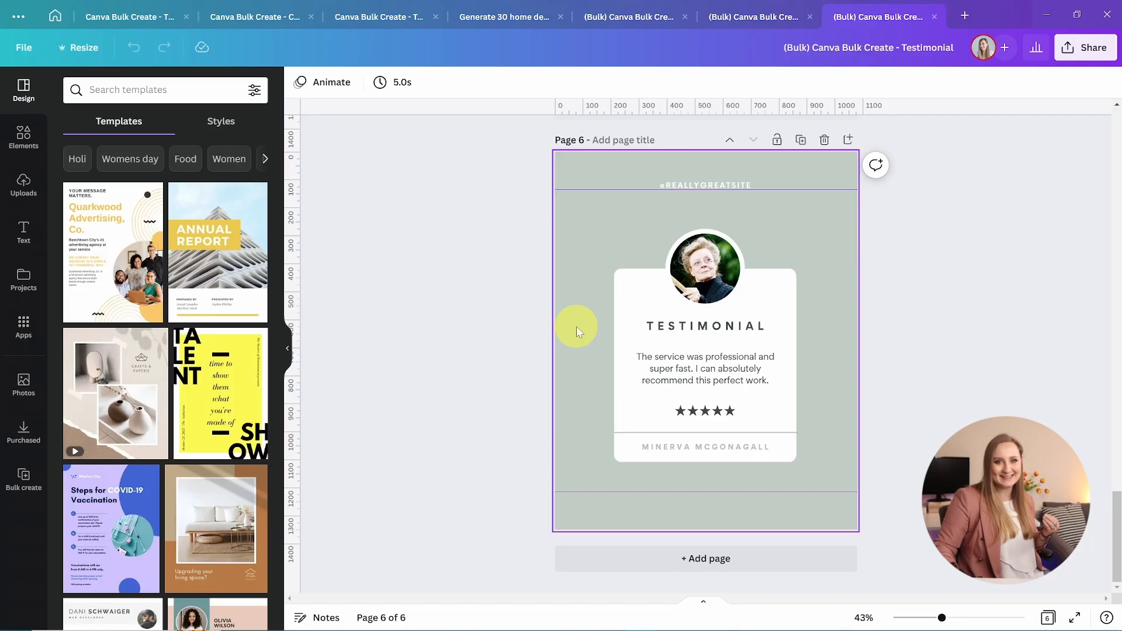